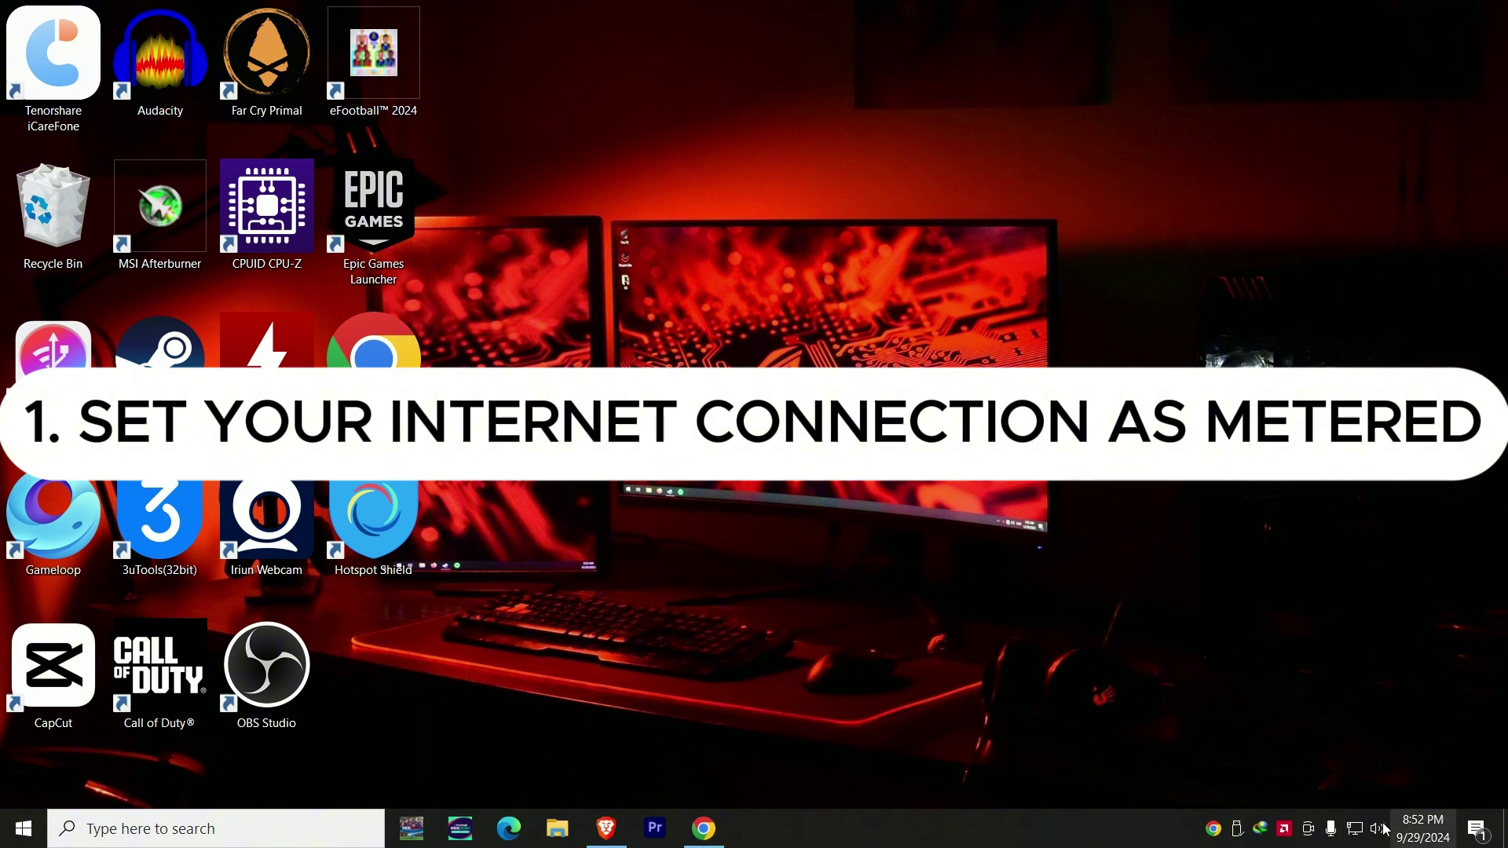
# Step: Open the Ethernet settings for the connected MTNHyNetflex 2.4Ghz network from the taskbar
pyautogui.click(1355, 828)
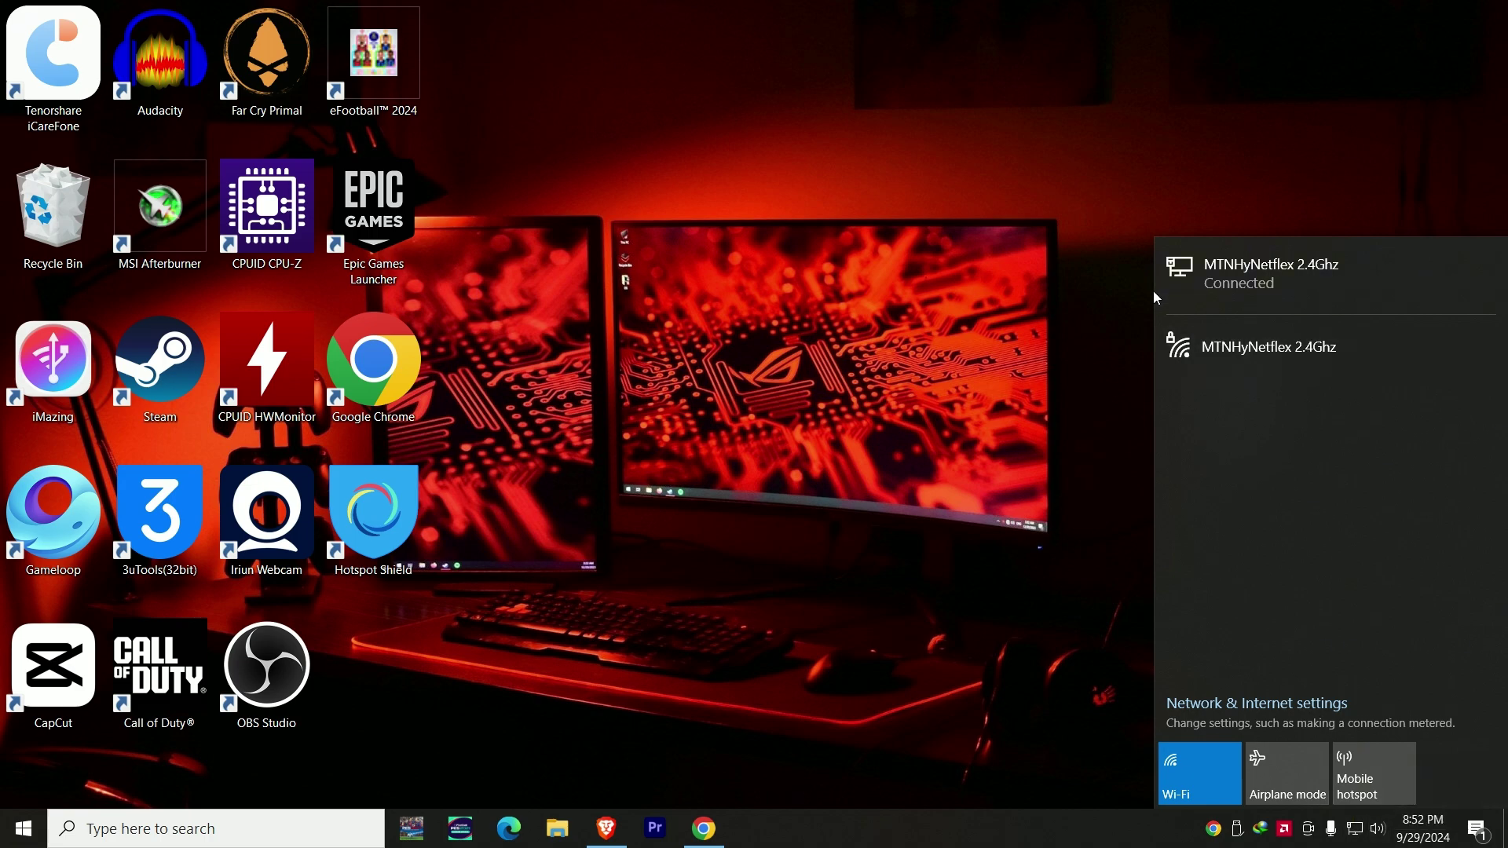
pyautogui.click(1259, 288)
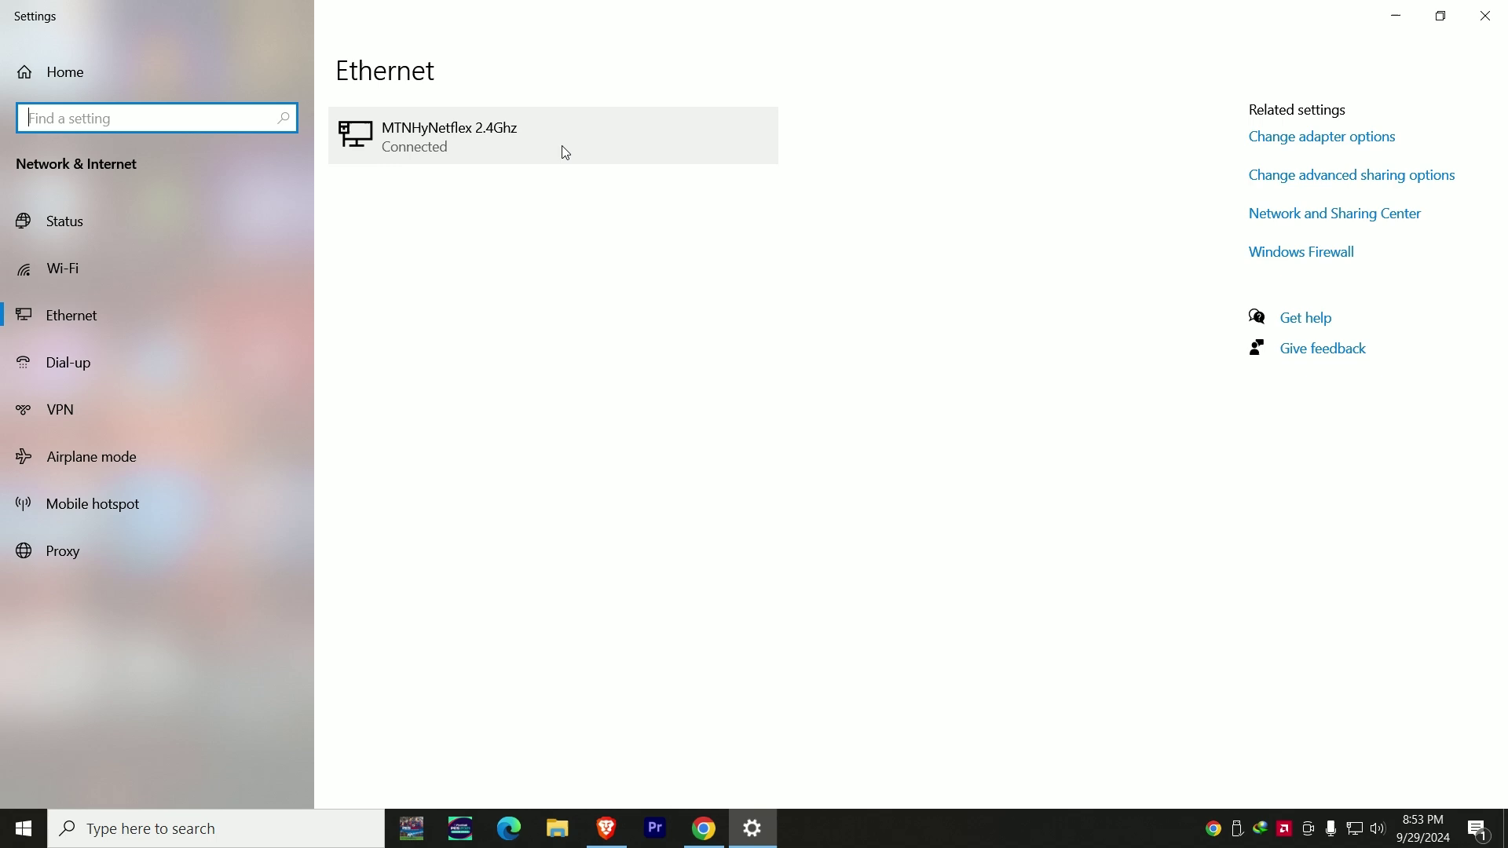
# Step: Switch 'Set as metered connection' to On for the MTNHyNetflex 2.4Ghz network
pyautogui.click(563, 149)
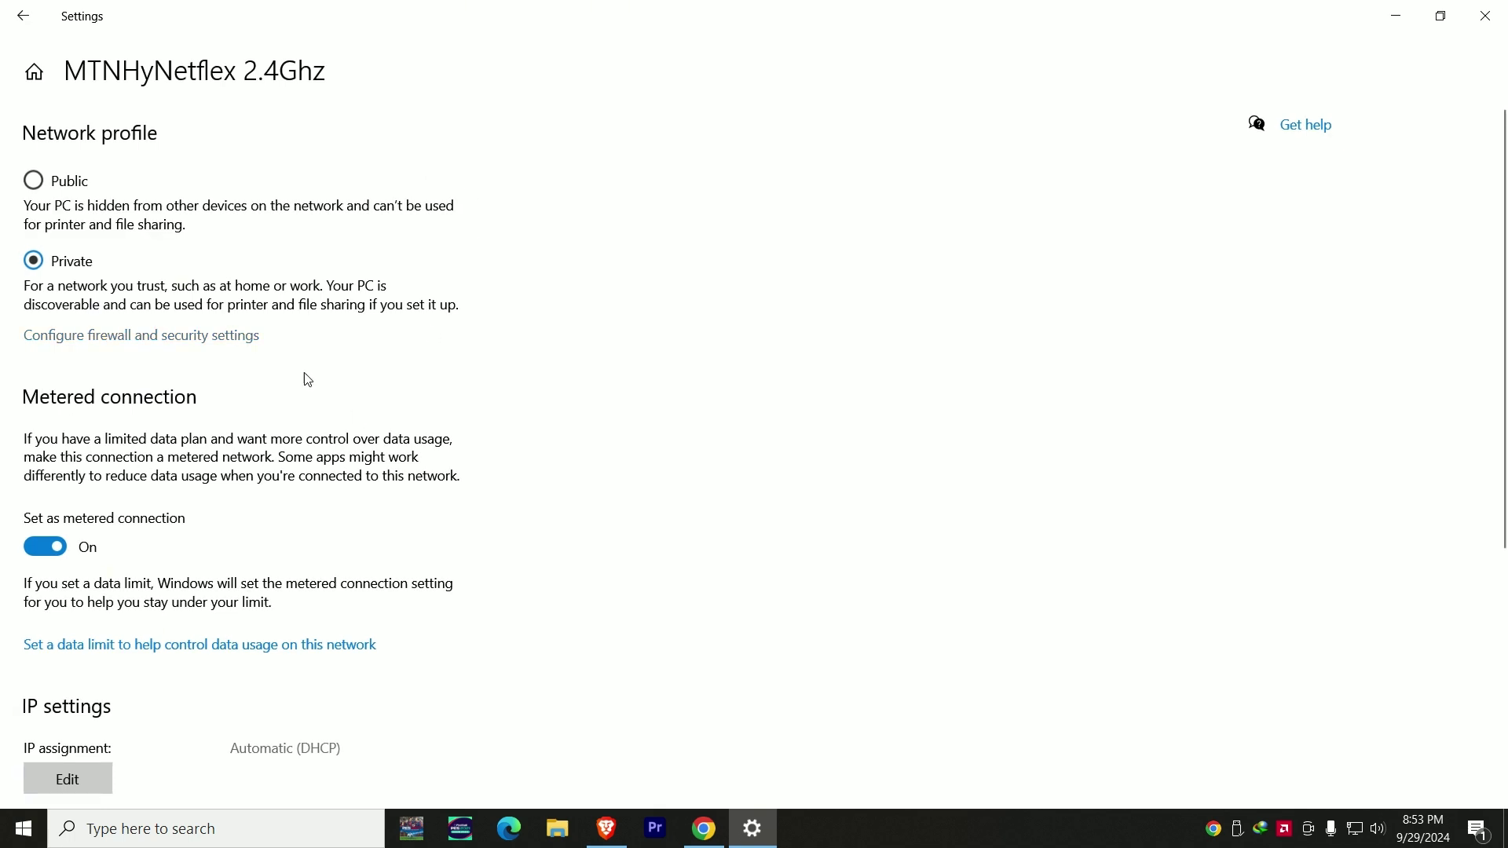
pyautogui.scroll(-3, 245, 589)
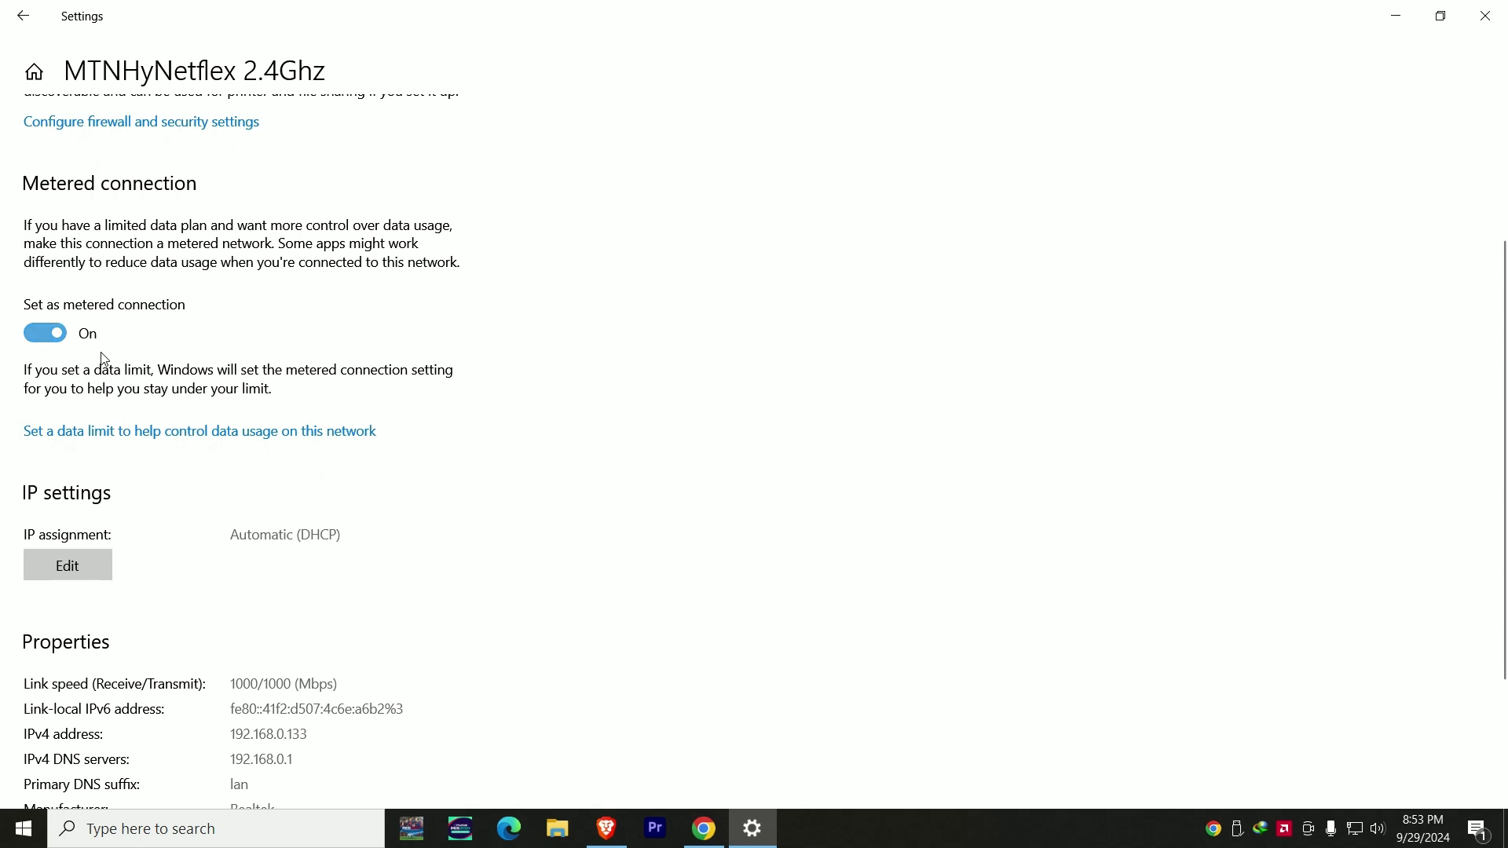
pyautogui.click(59, 338)
pyautogui.click(61, 339)
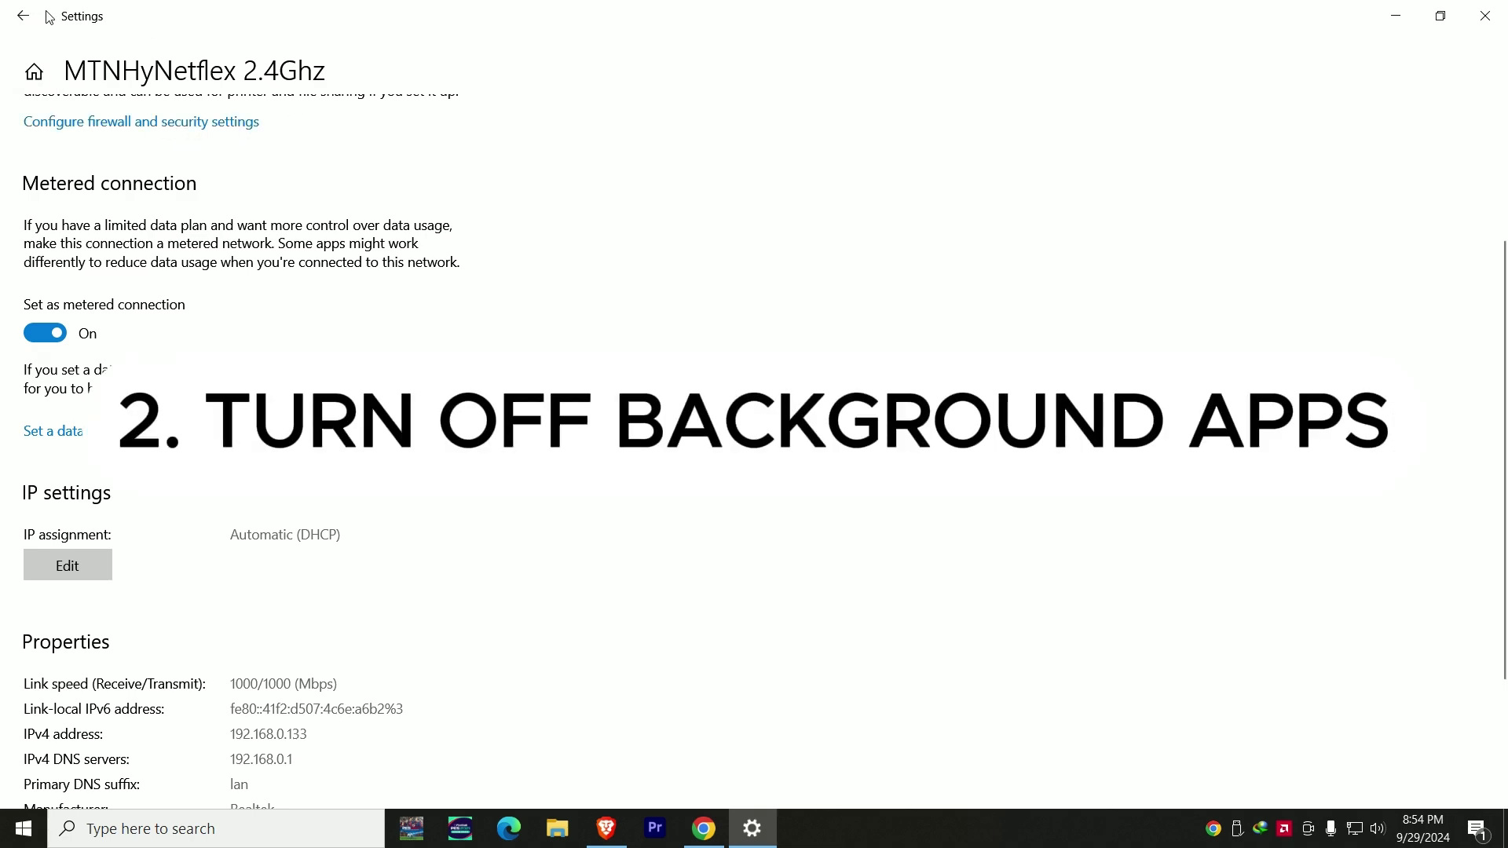
# Step: Find the Background apps settings through search and turn 'Let apps run in the background' Off
pyautogui.click(1396, 15)
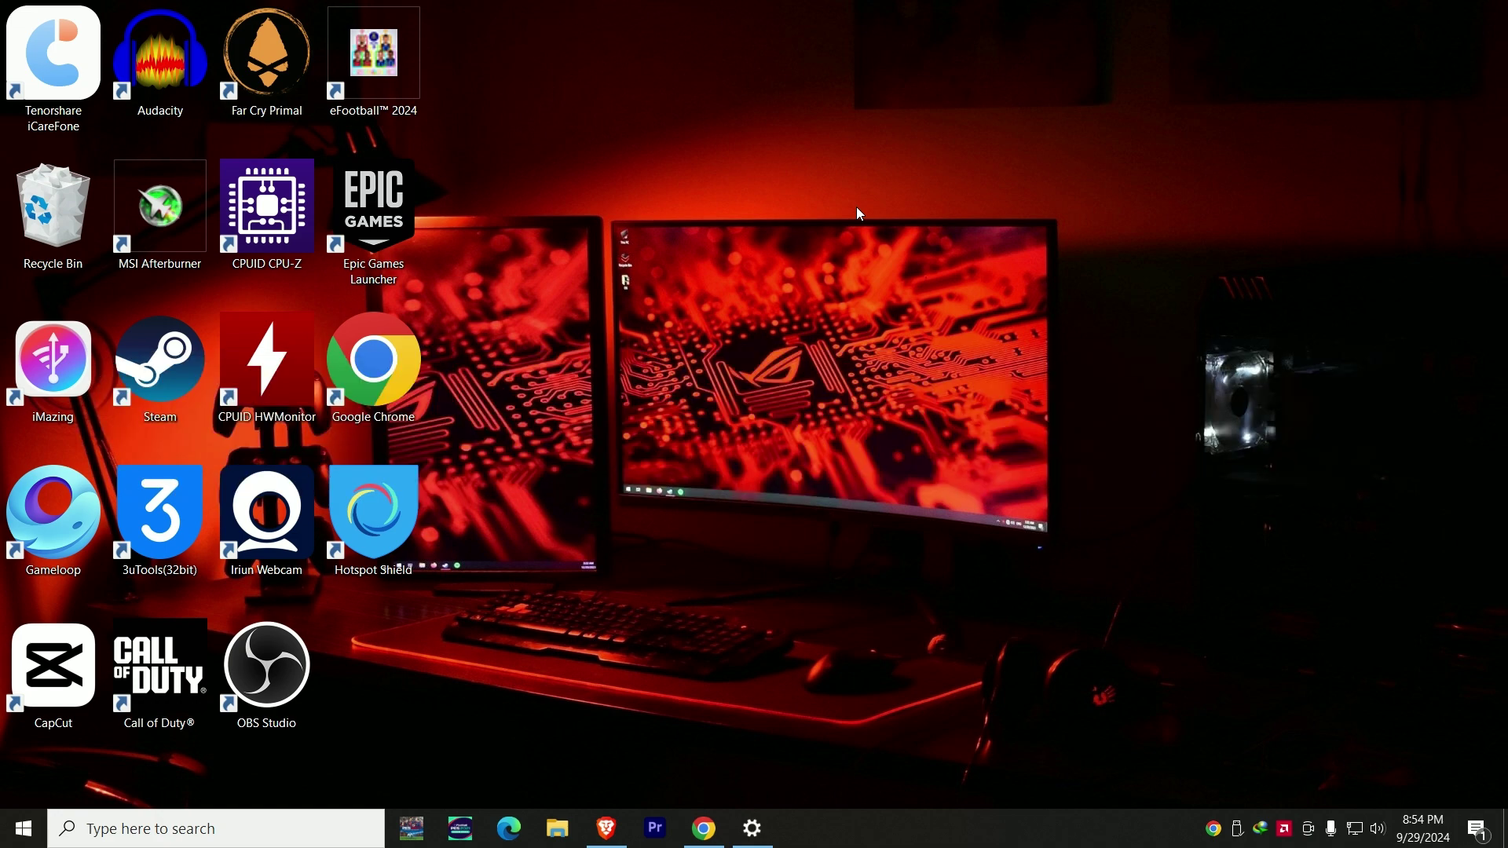
pyautogui.press('super')
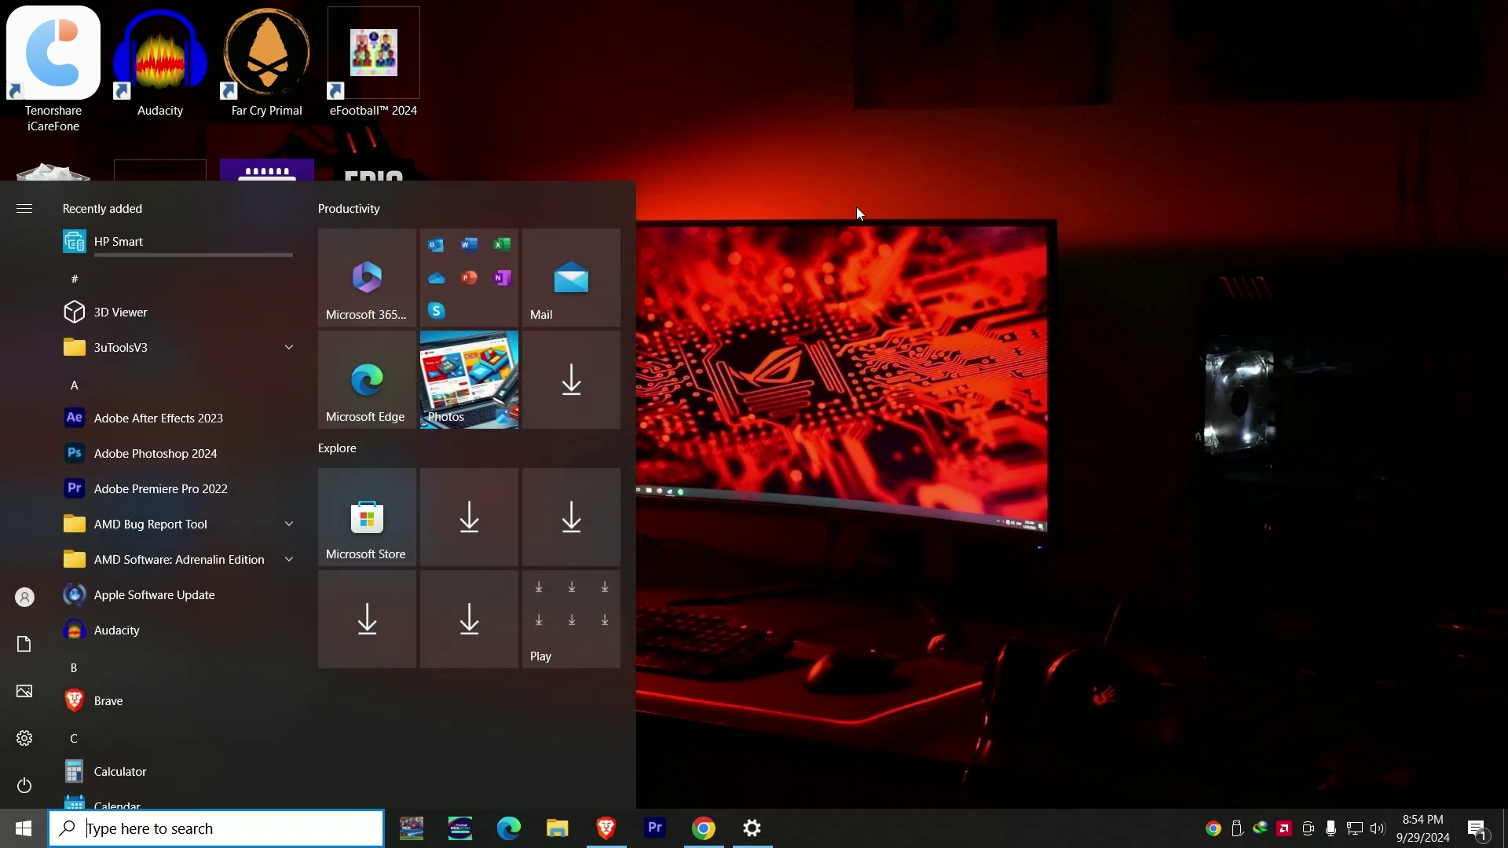
pyautogui.write('back')
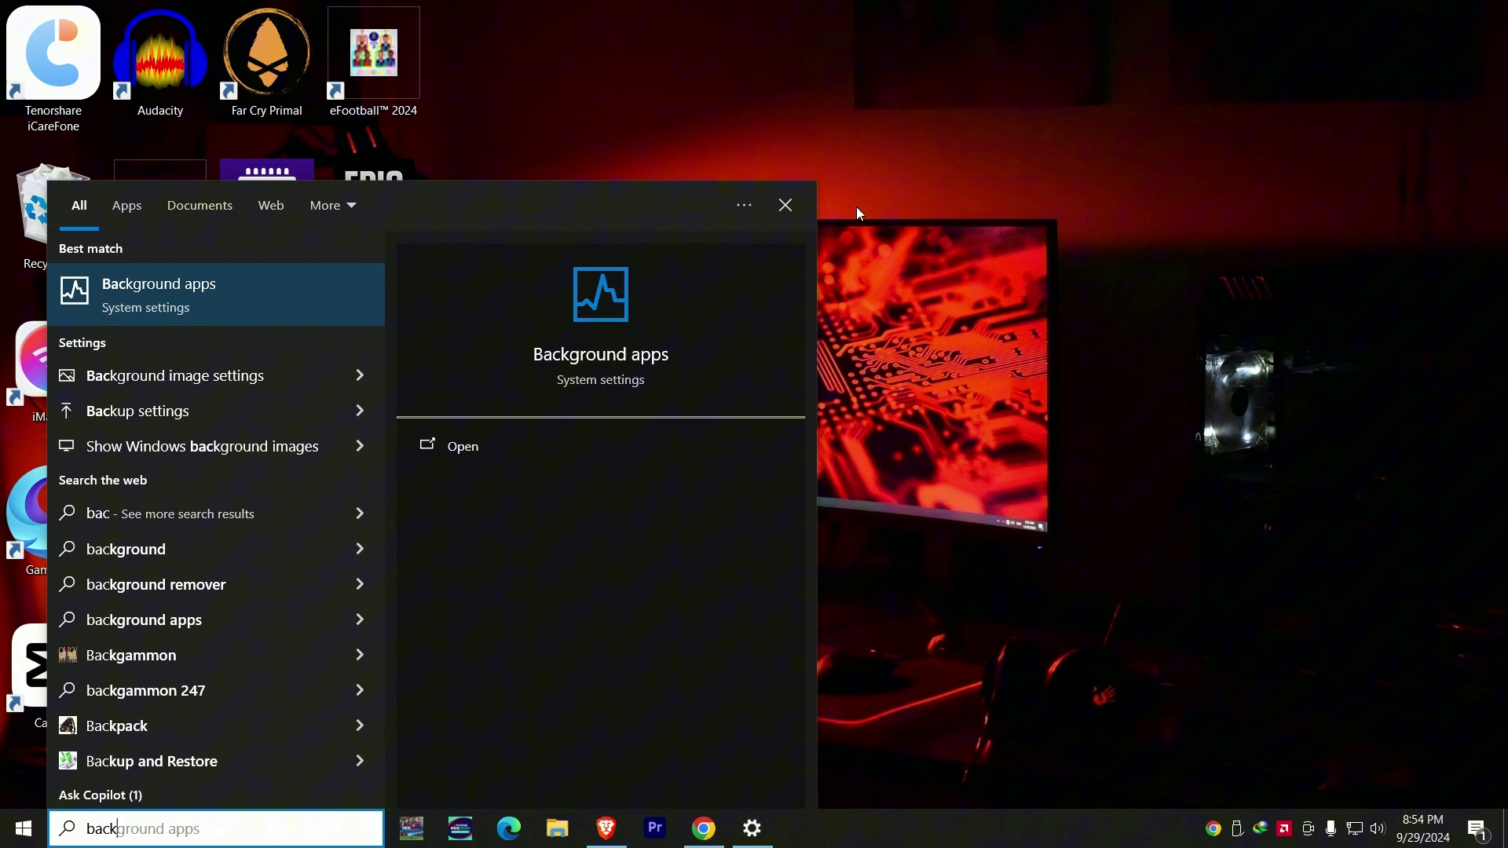
pyautogui.write('g')
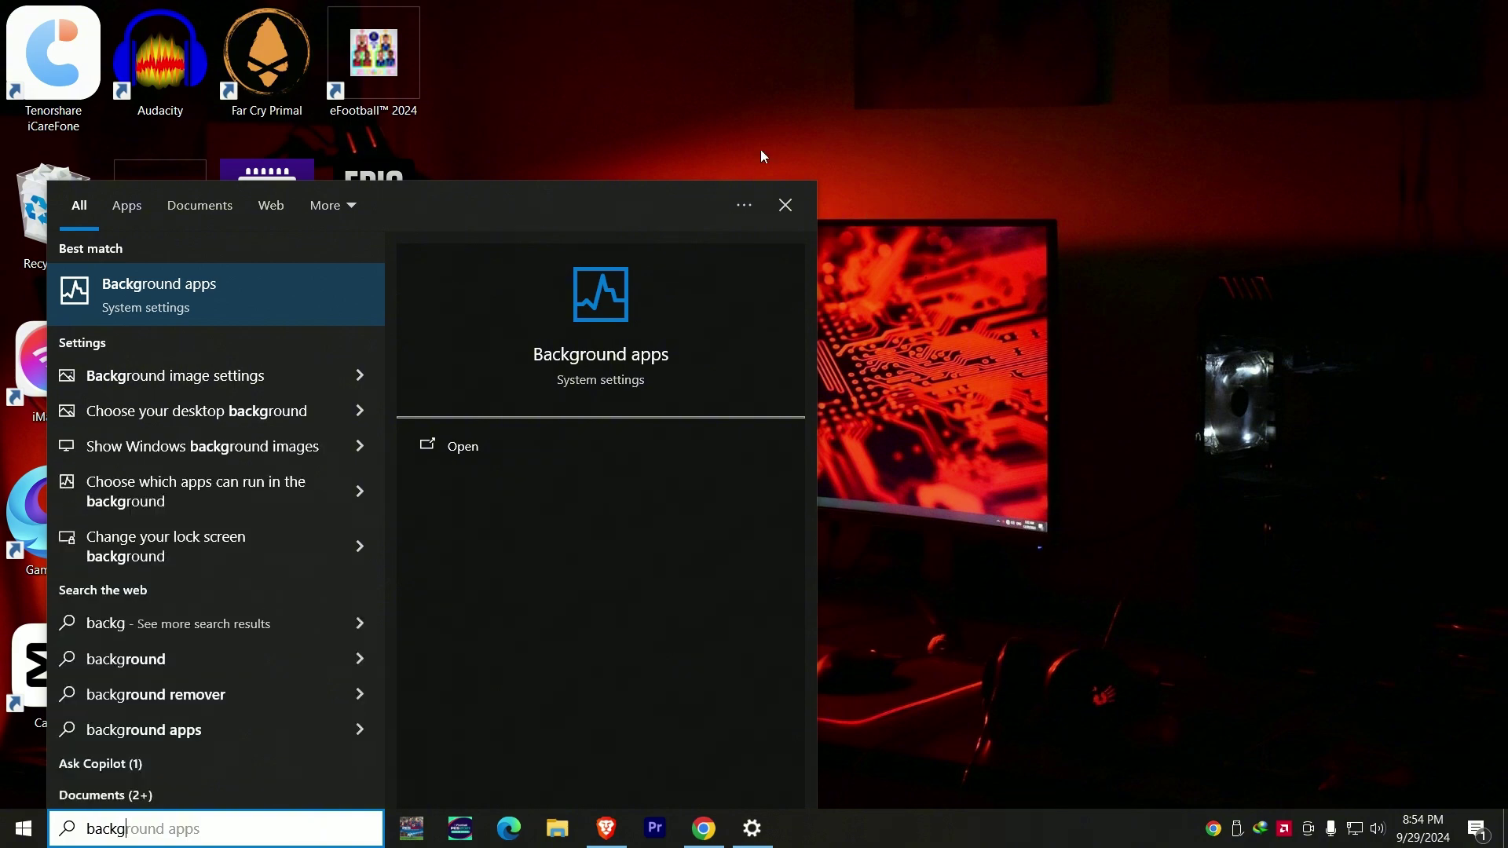
pyautogui.click(210, 303)
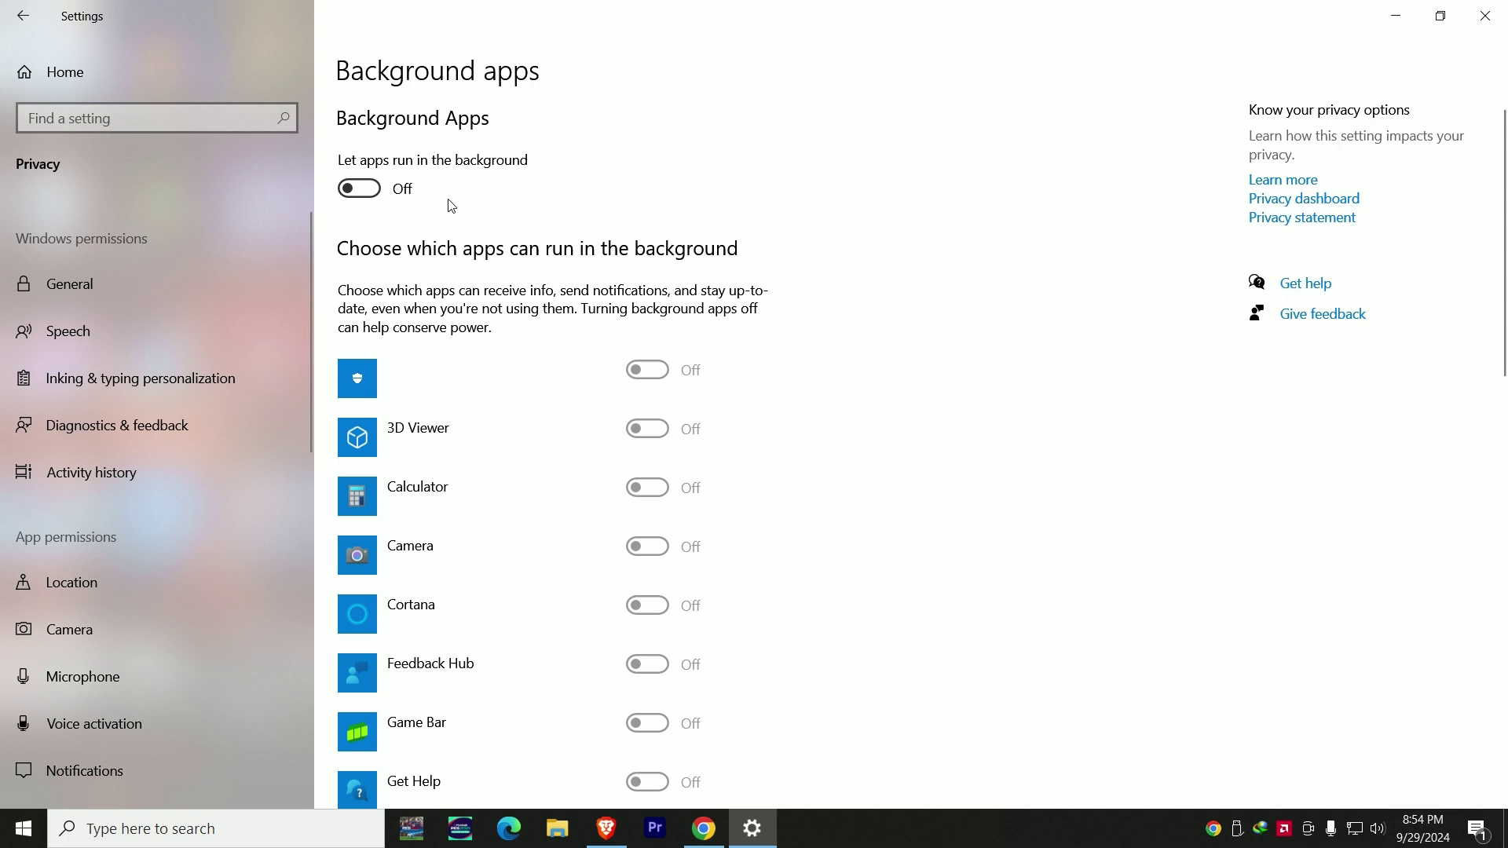
pyautogui.click(372, 194)
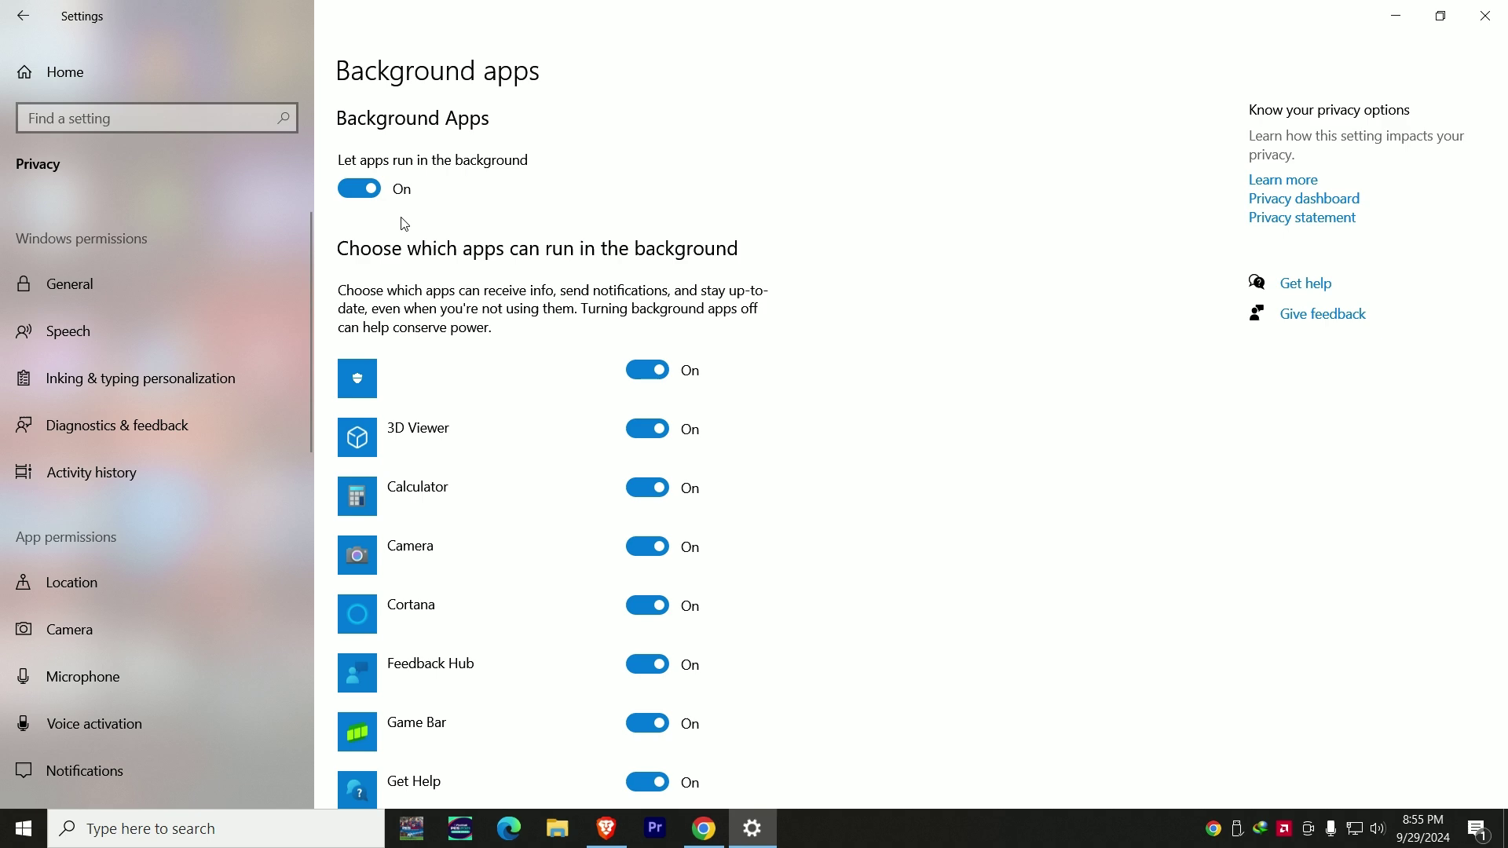
pyautogui.click(368, 190)
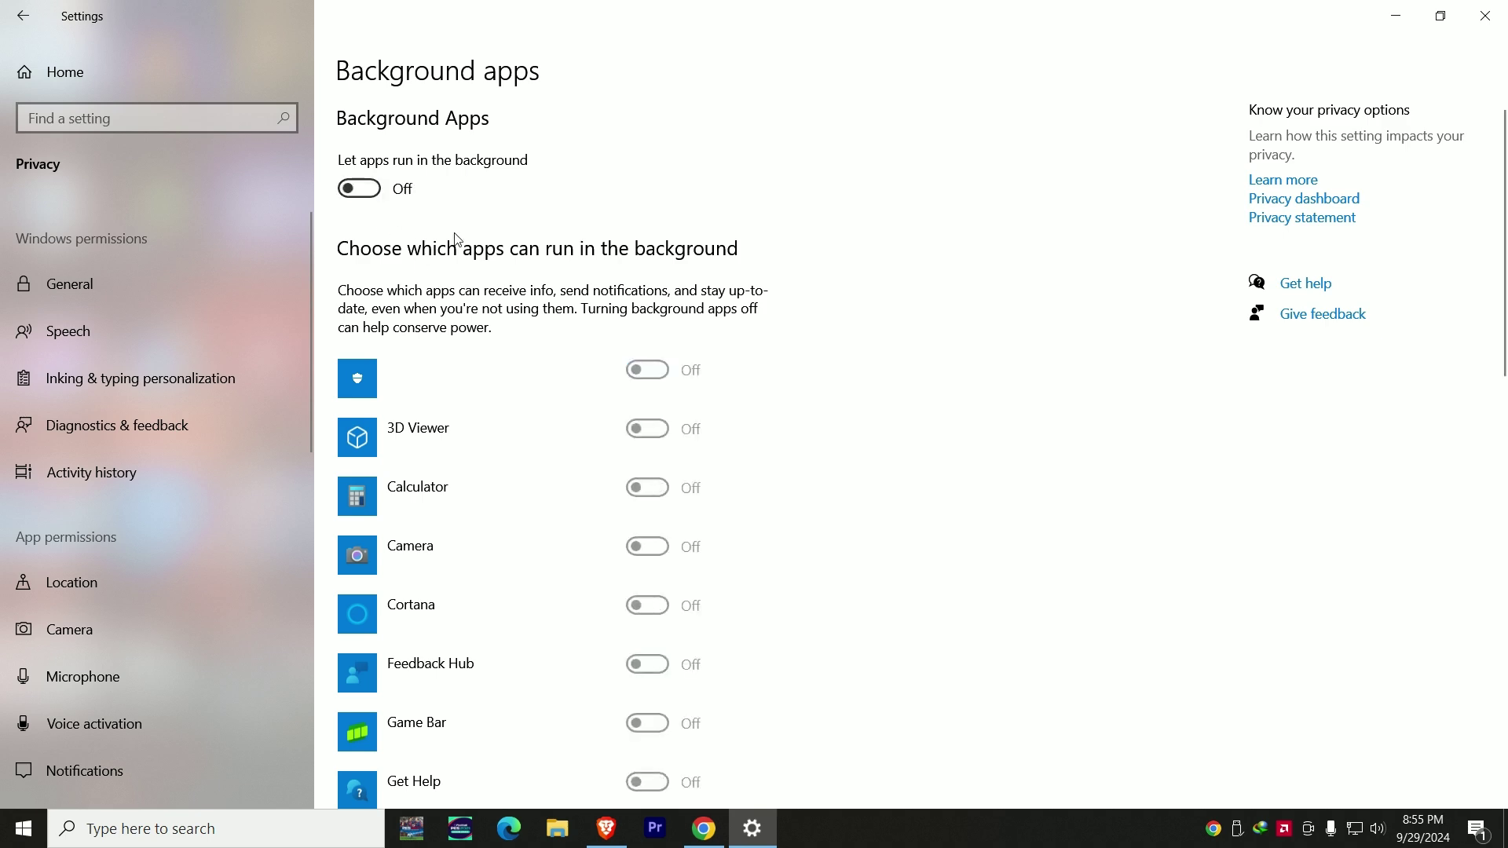
pyautogui.scroll(-10, 768, 388)
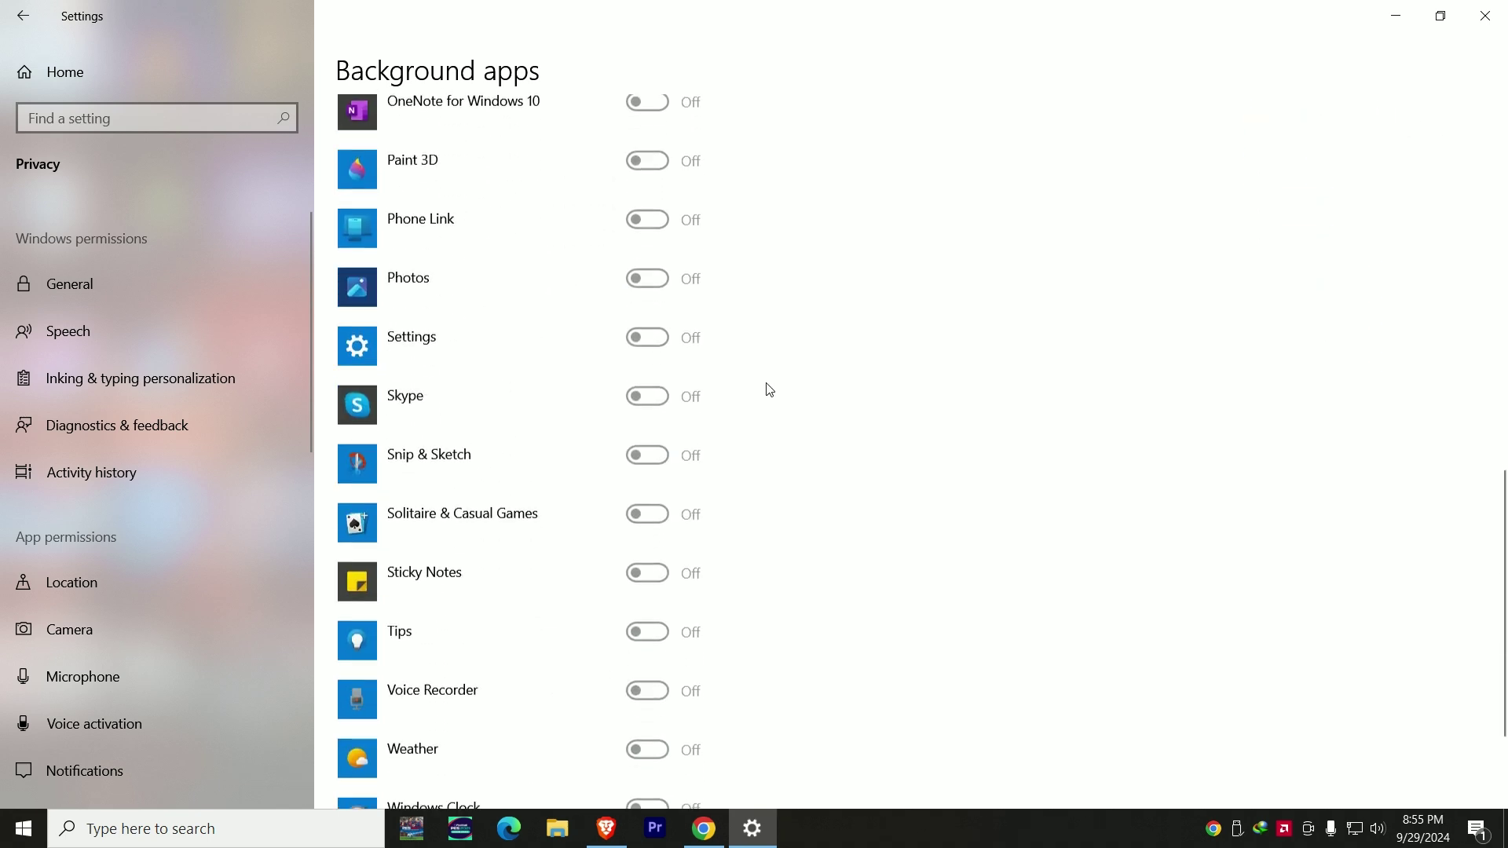
pyautogui.scroll(-2, 774, 394)
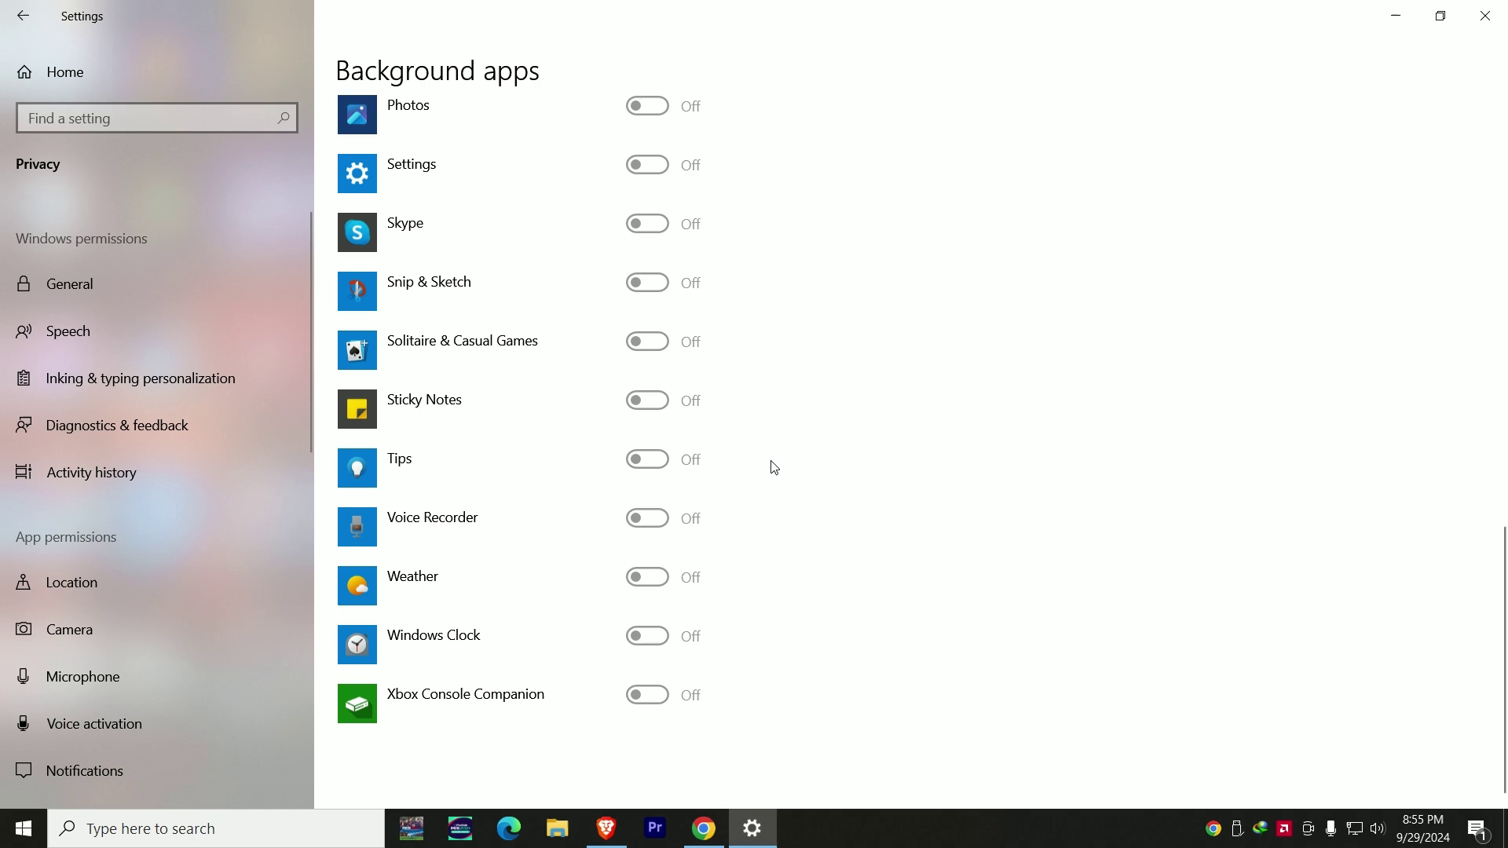
pyautogui.scroll(10, 723, 270)
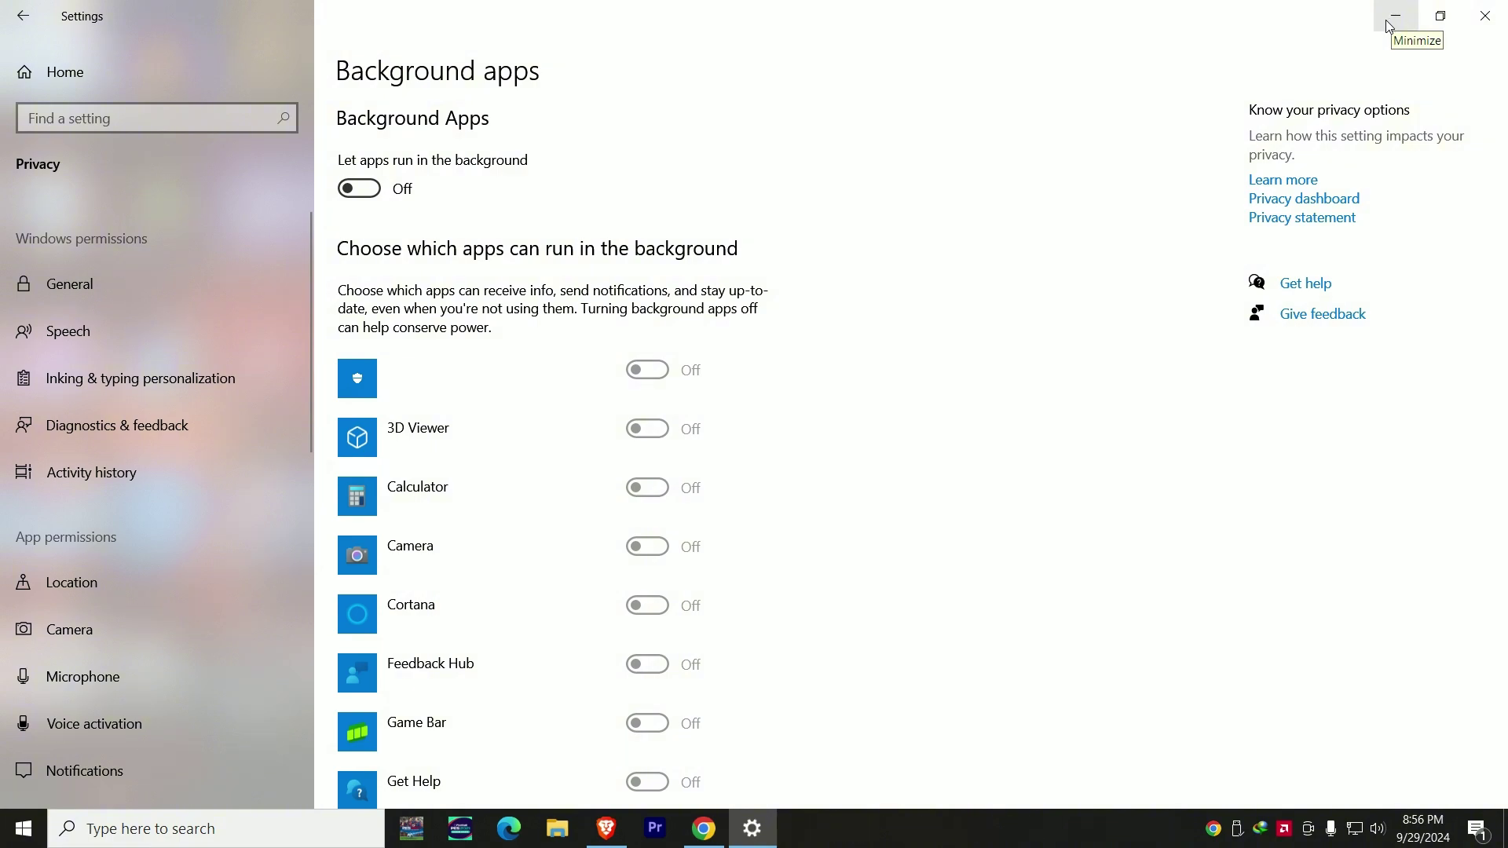
# Step: Minimize the Settings window to show the desktop
pyautogui.click(1392, 17)
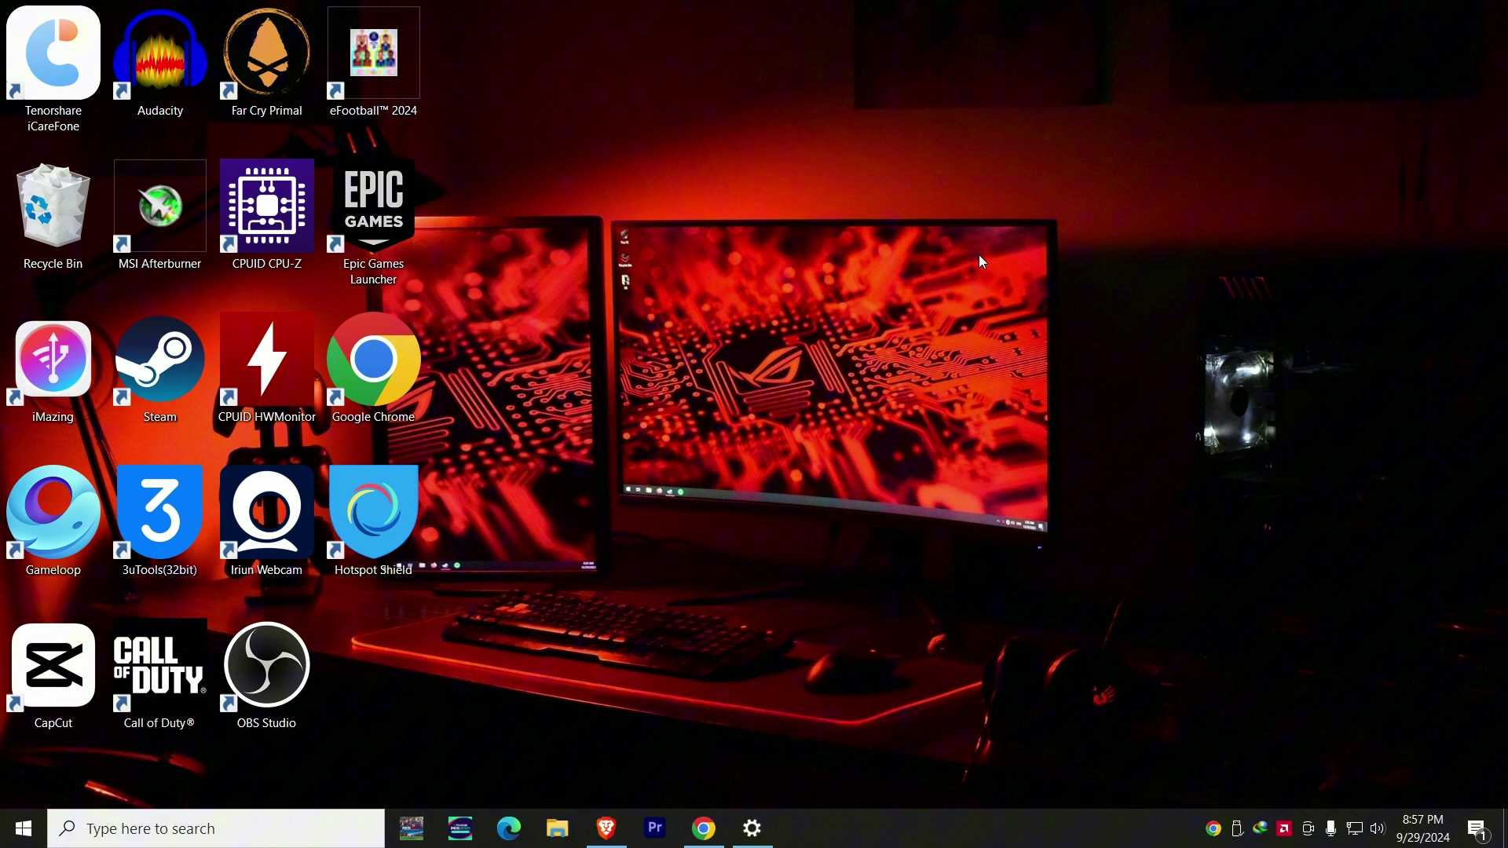
# Step: Open the Windows Update settings page and review it, with active hours 8:00 AM to 5:00 PM
pyautogui.press('super')
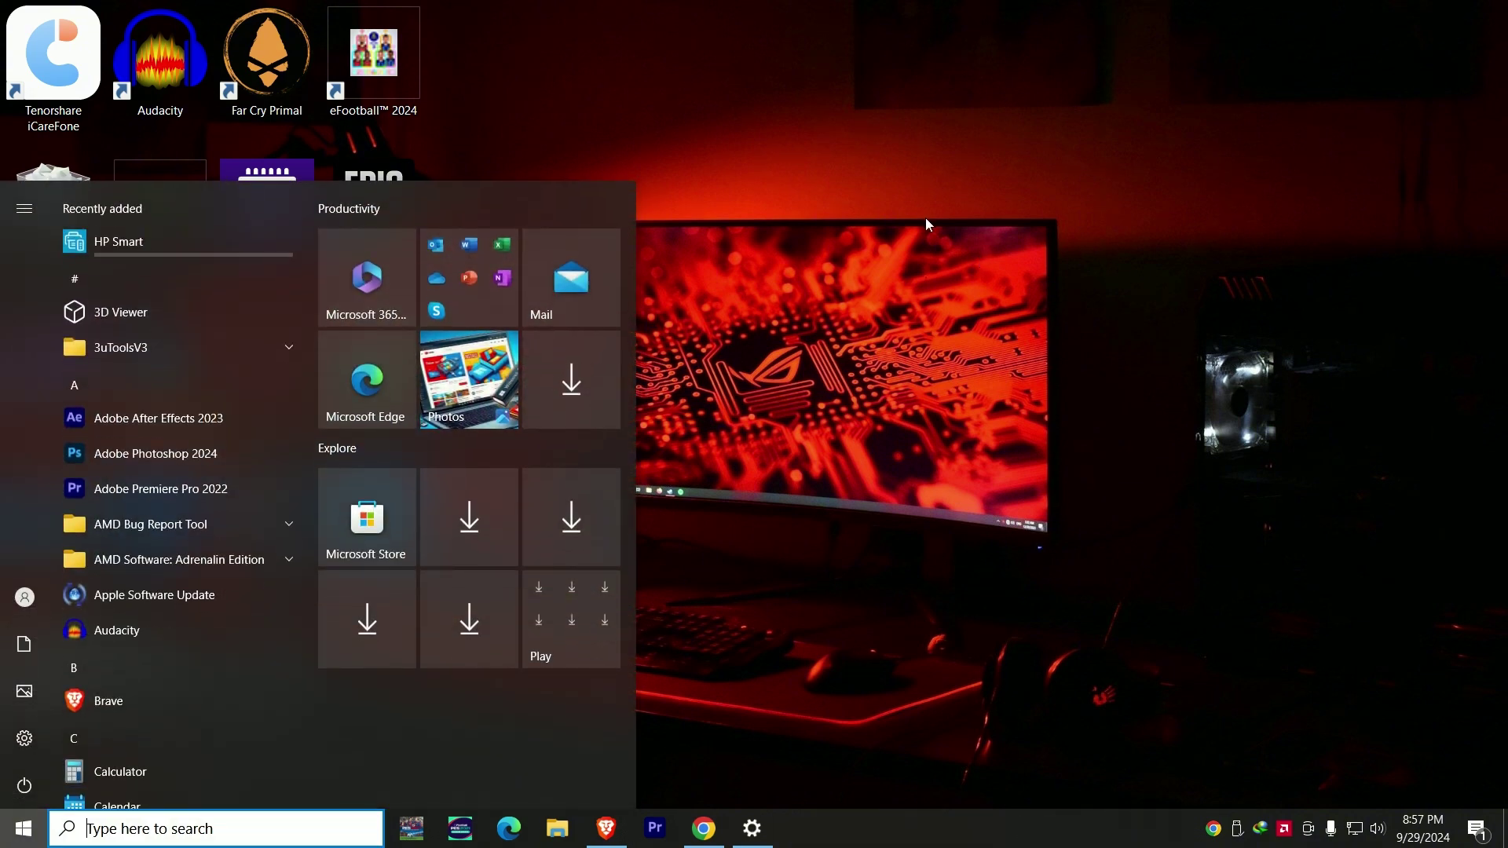
pyautogui.write('windows')
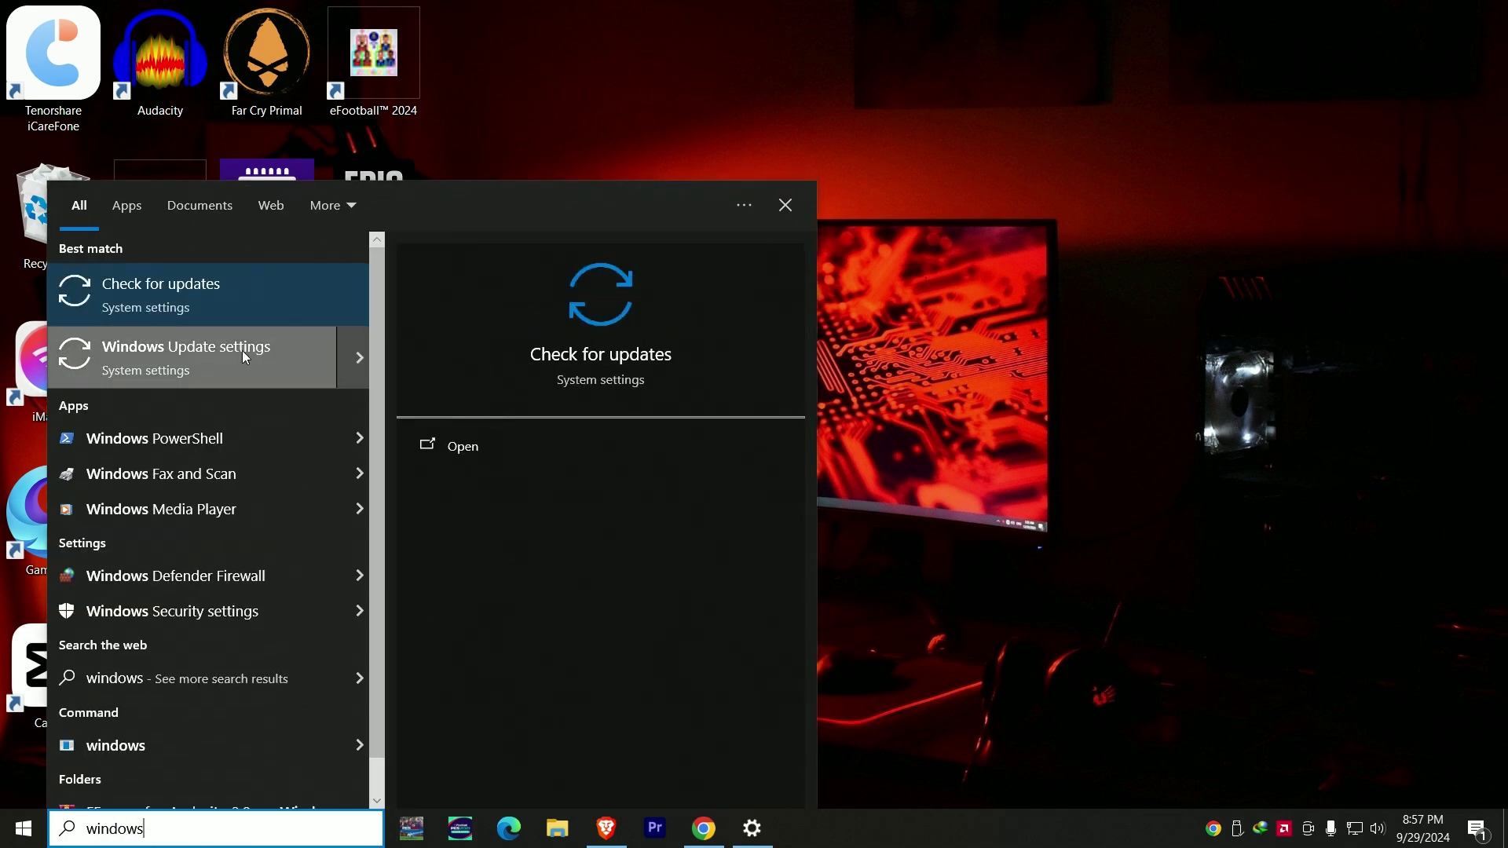
pyautogui.click(244, 352)
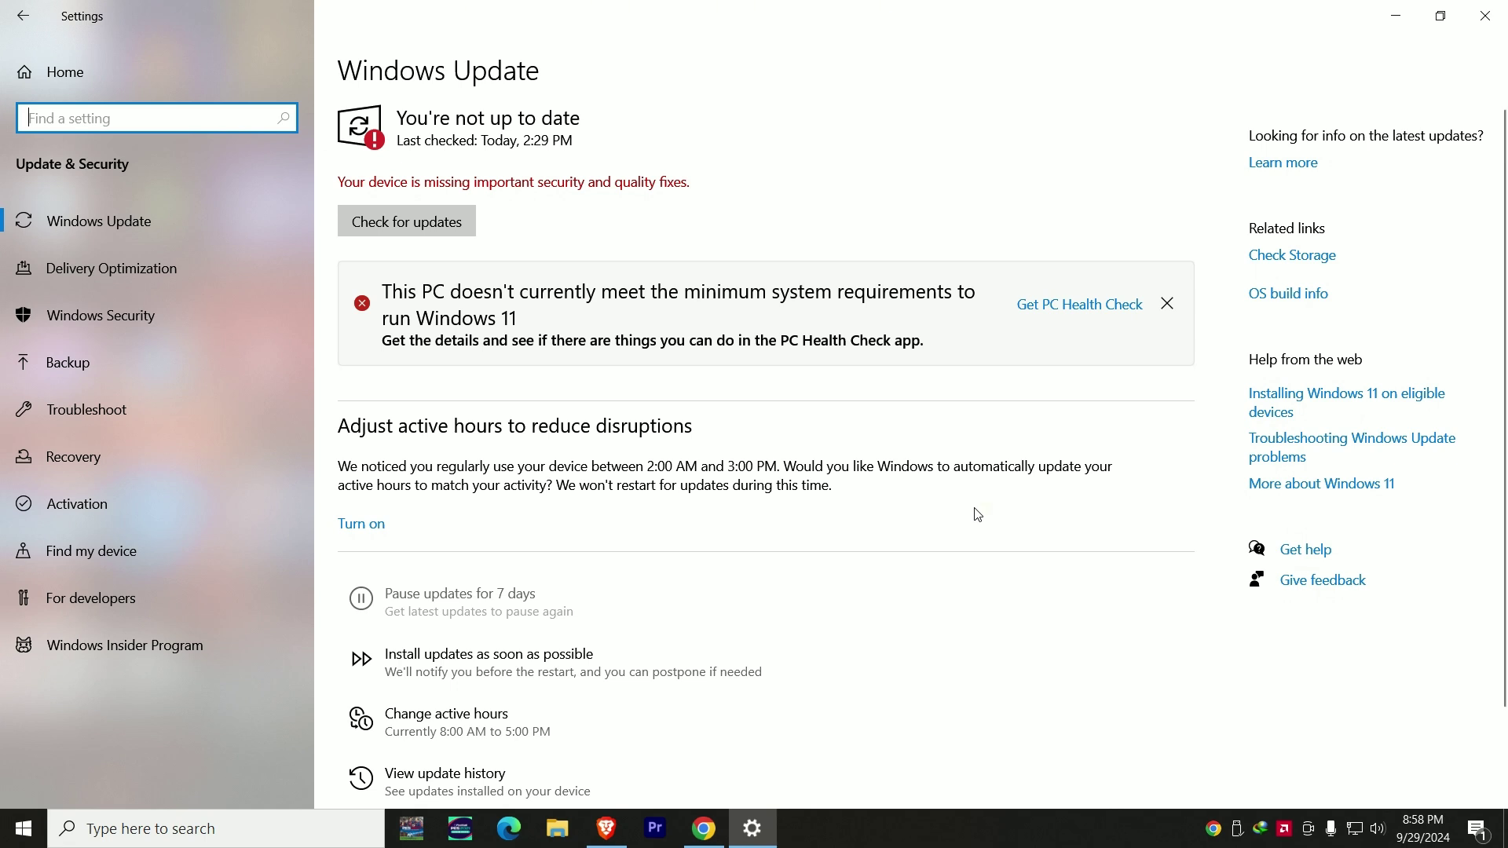
pyautogui.scroll(-2, 977, 515)
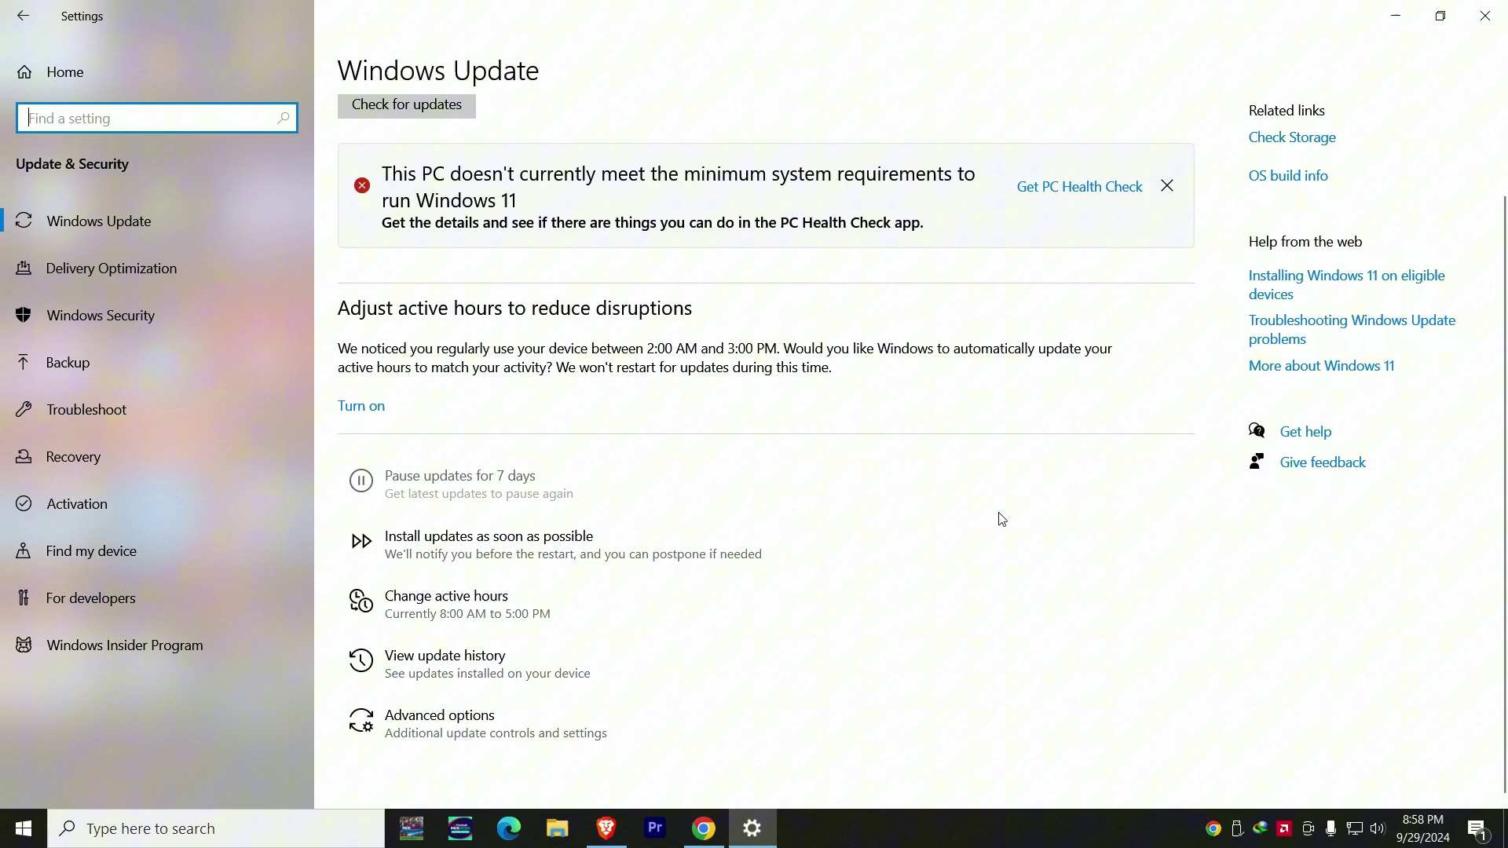
pyautogui.scroll(2, 1007, 529)
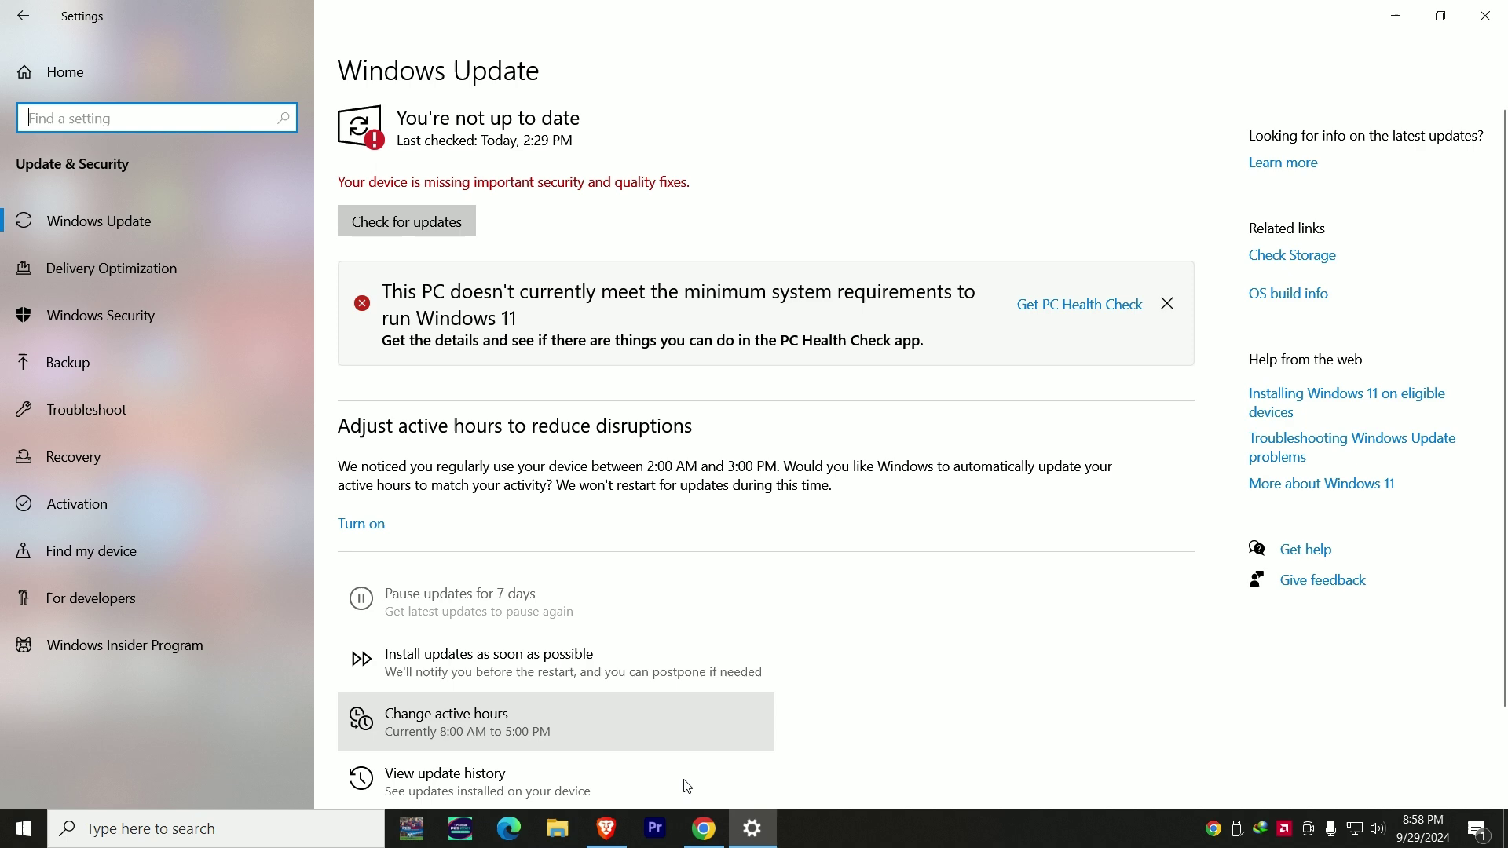
pyautogui.scroll(-2, 641, 487)
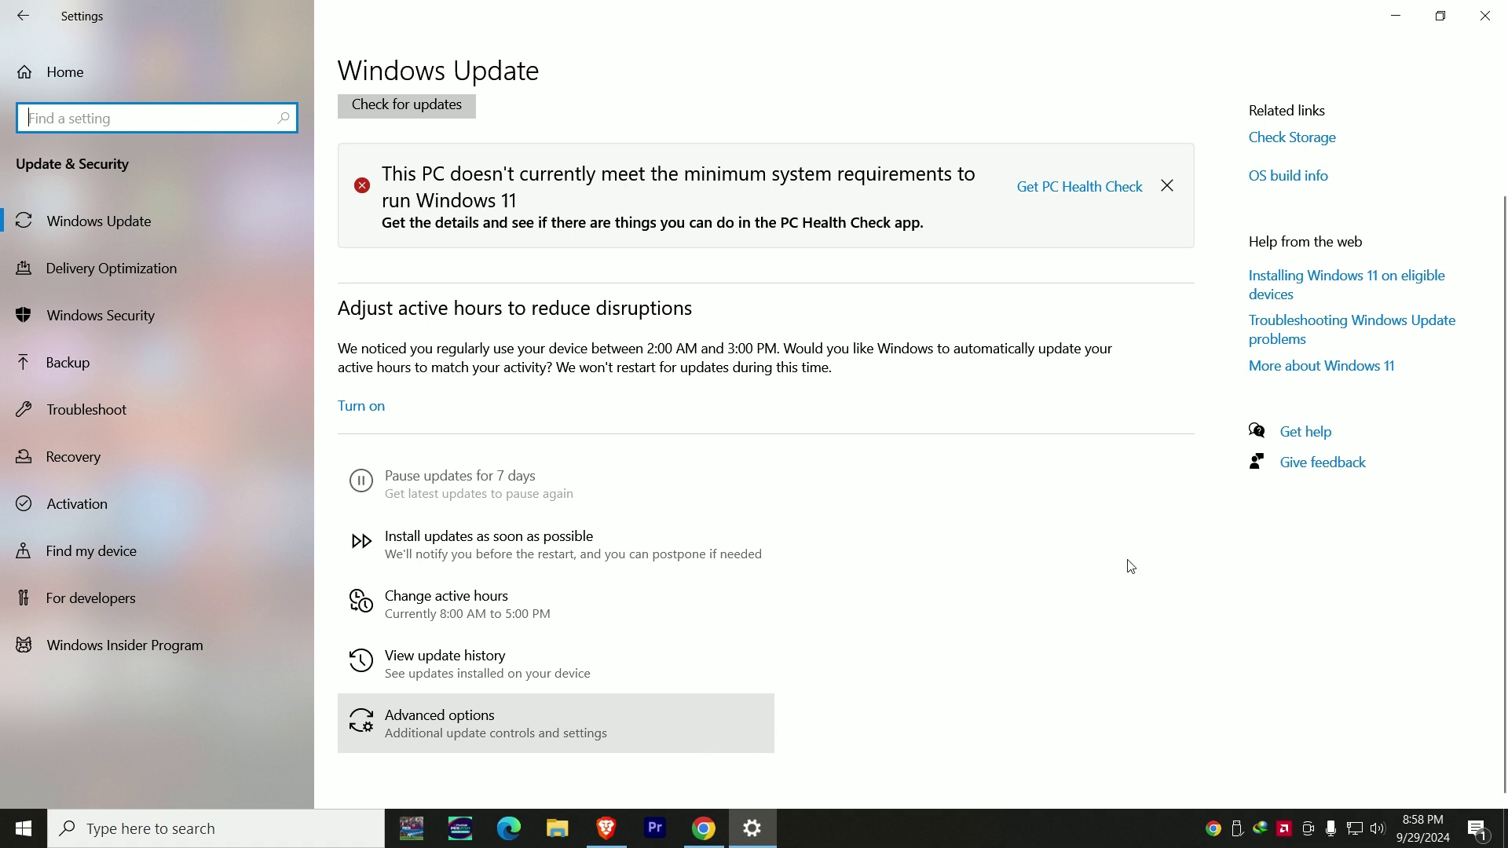
# Step: Minimize Settings and open the Services console through a Start search for 'services'
pyautogui.click(1386, 24)
pyautogui.press('super')
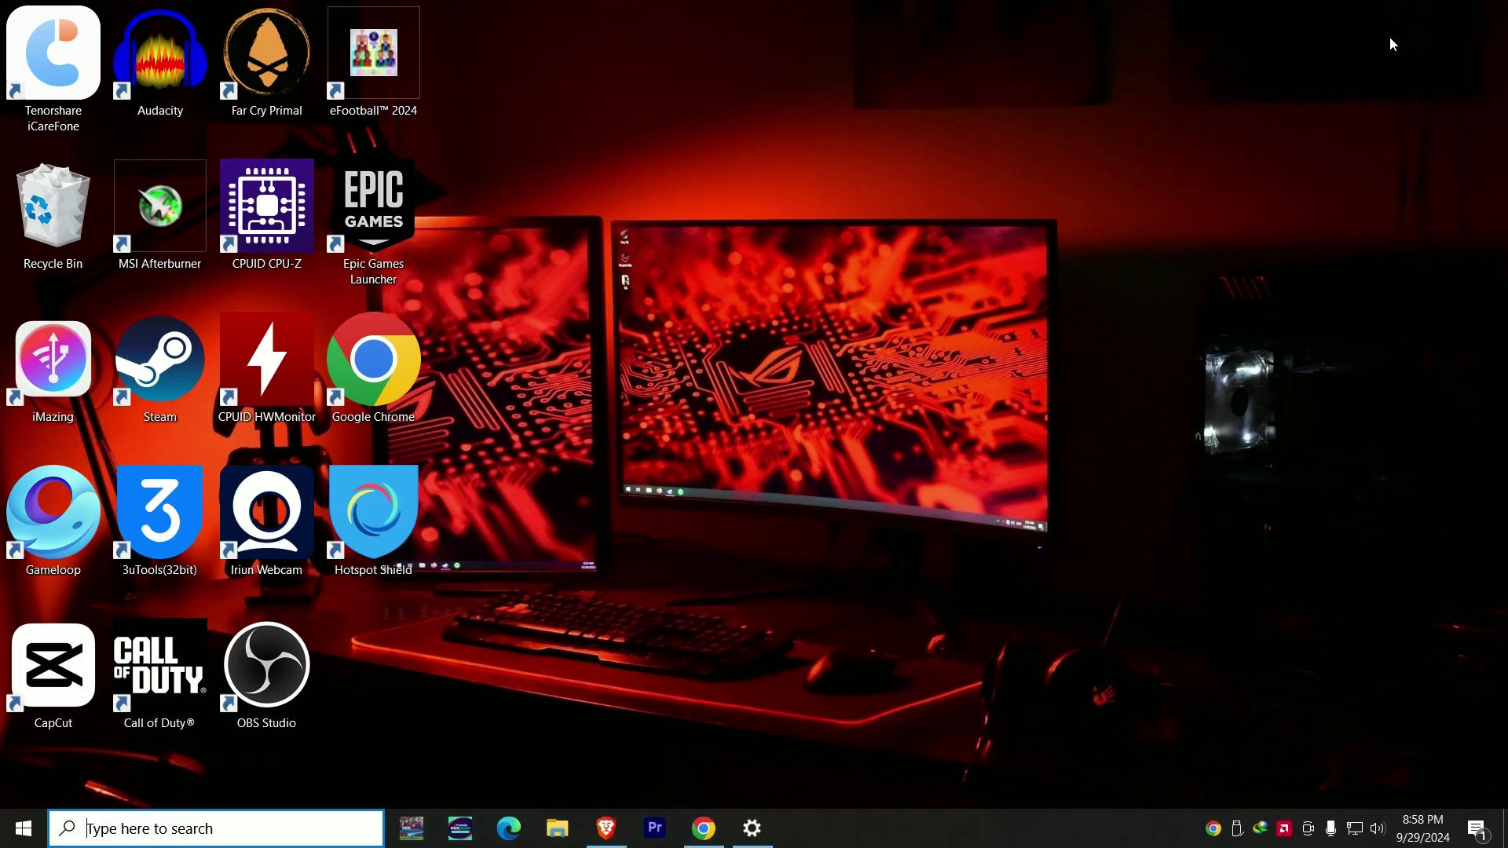
pyautogui.write('serr')
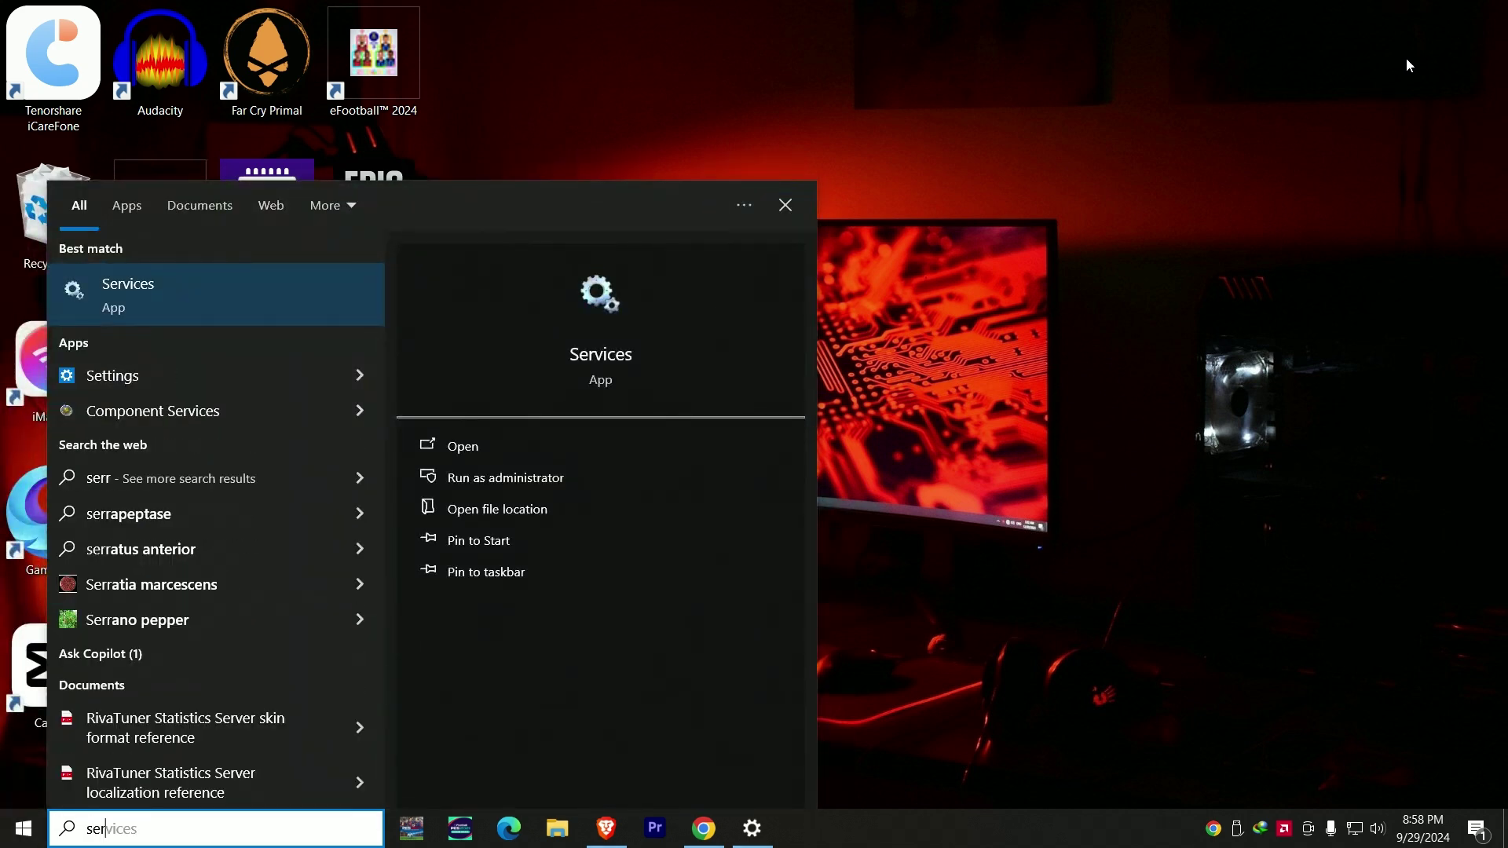
pyautogui.press('BackSpace')
pyautogui.write('vi')
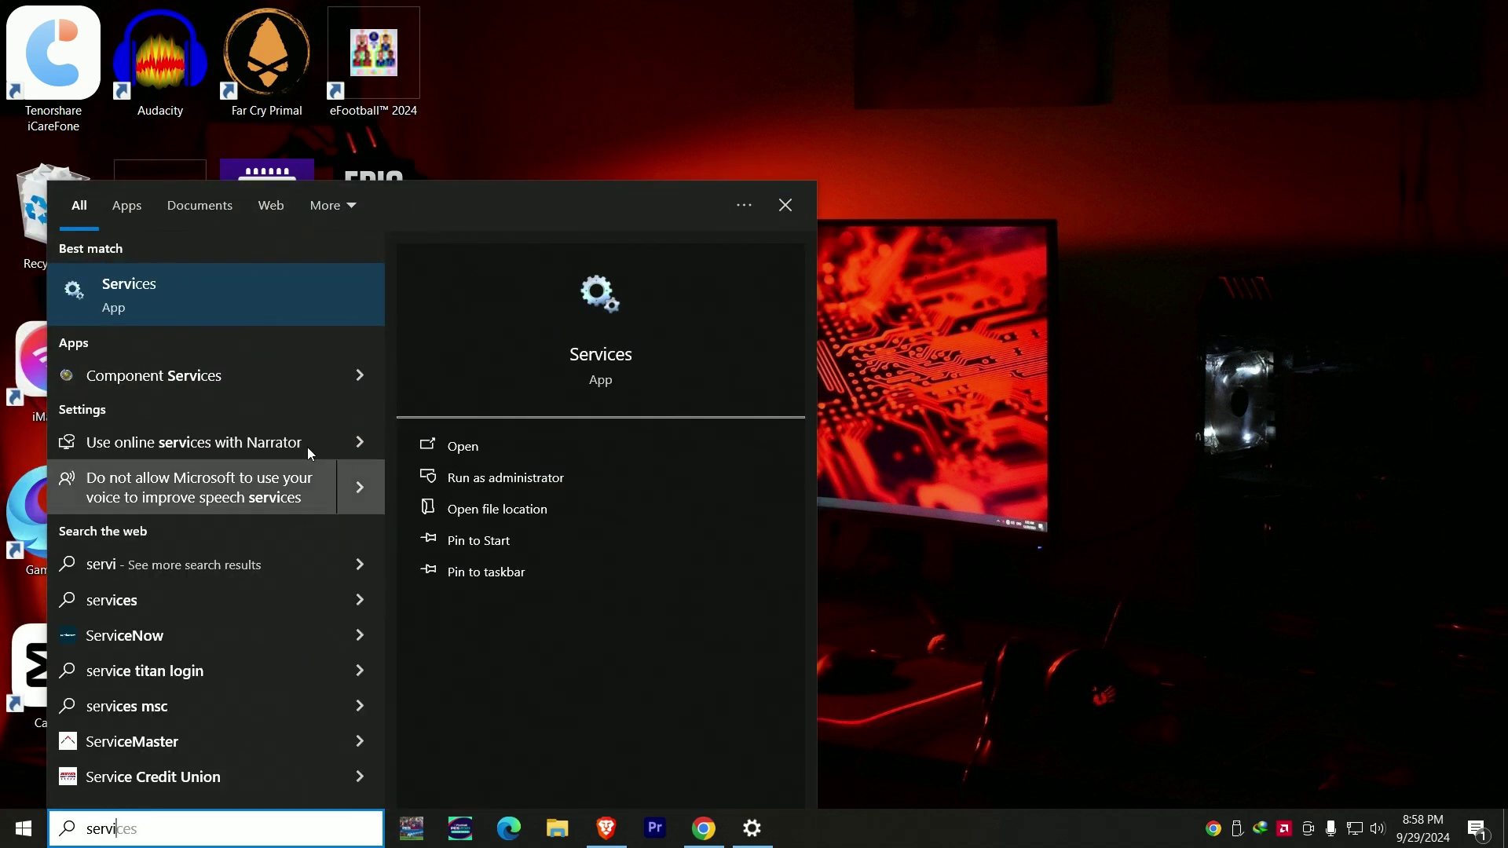
pyautogui.click(229, 299)
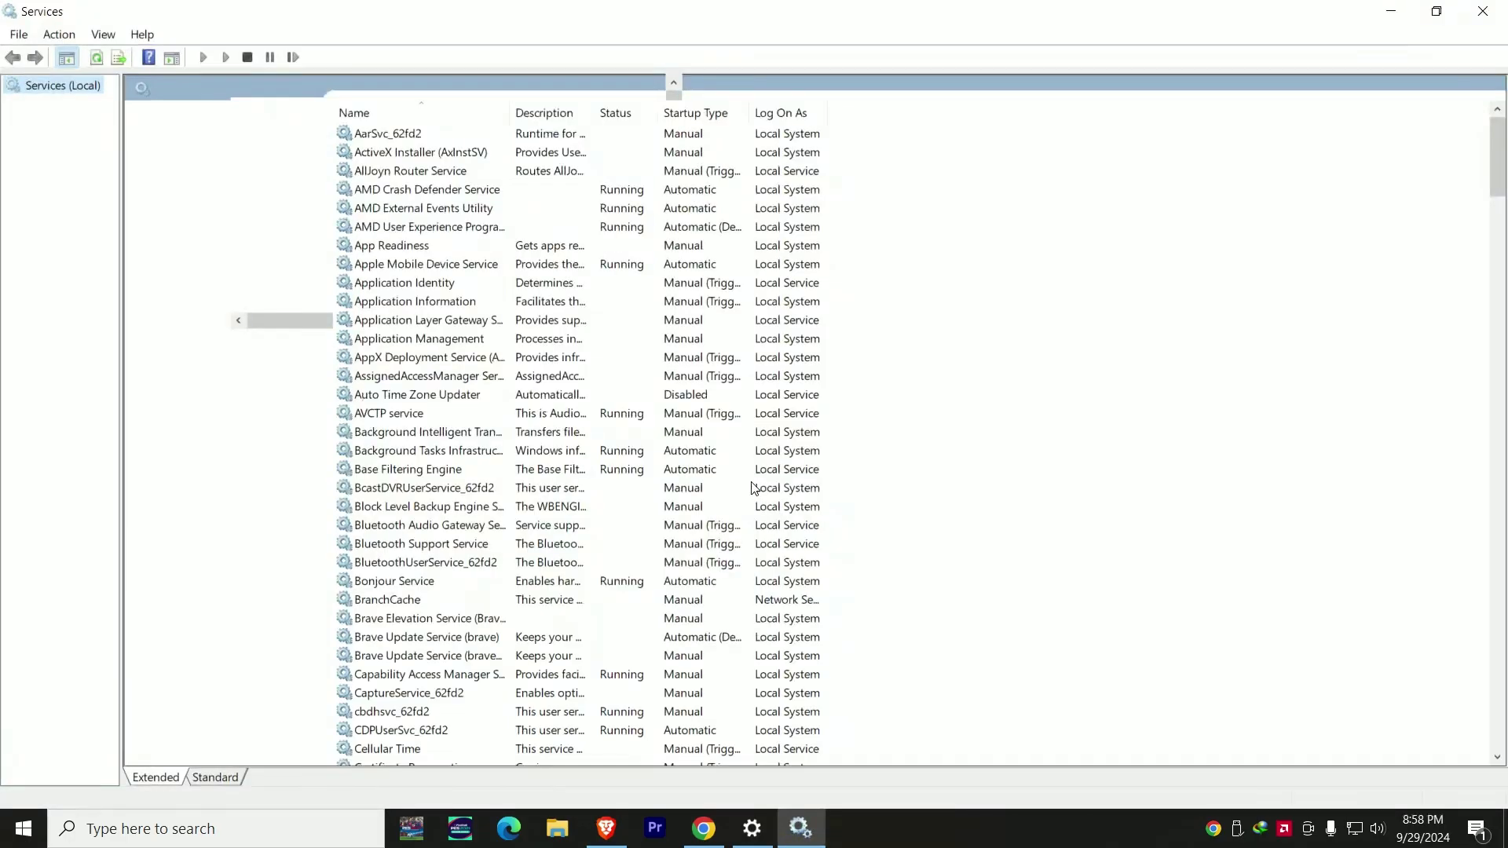
# Step: Select the Windows Update service in the Services list
pyautogui.scroll(-20, 1035, 426)
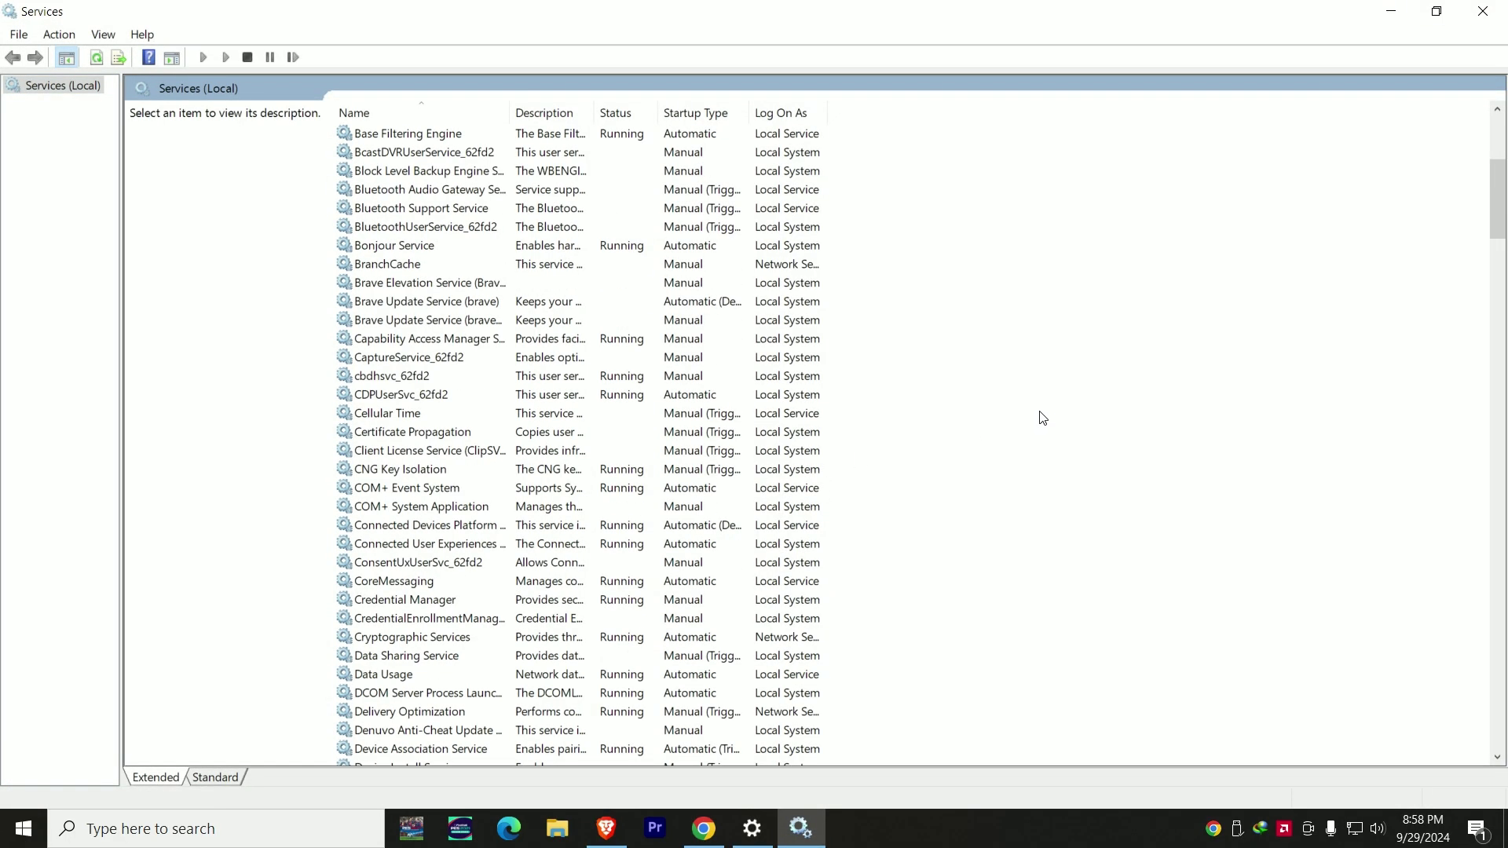
pyautogui.scroll(-20, 1041, 409)
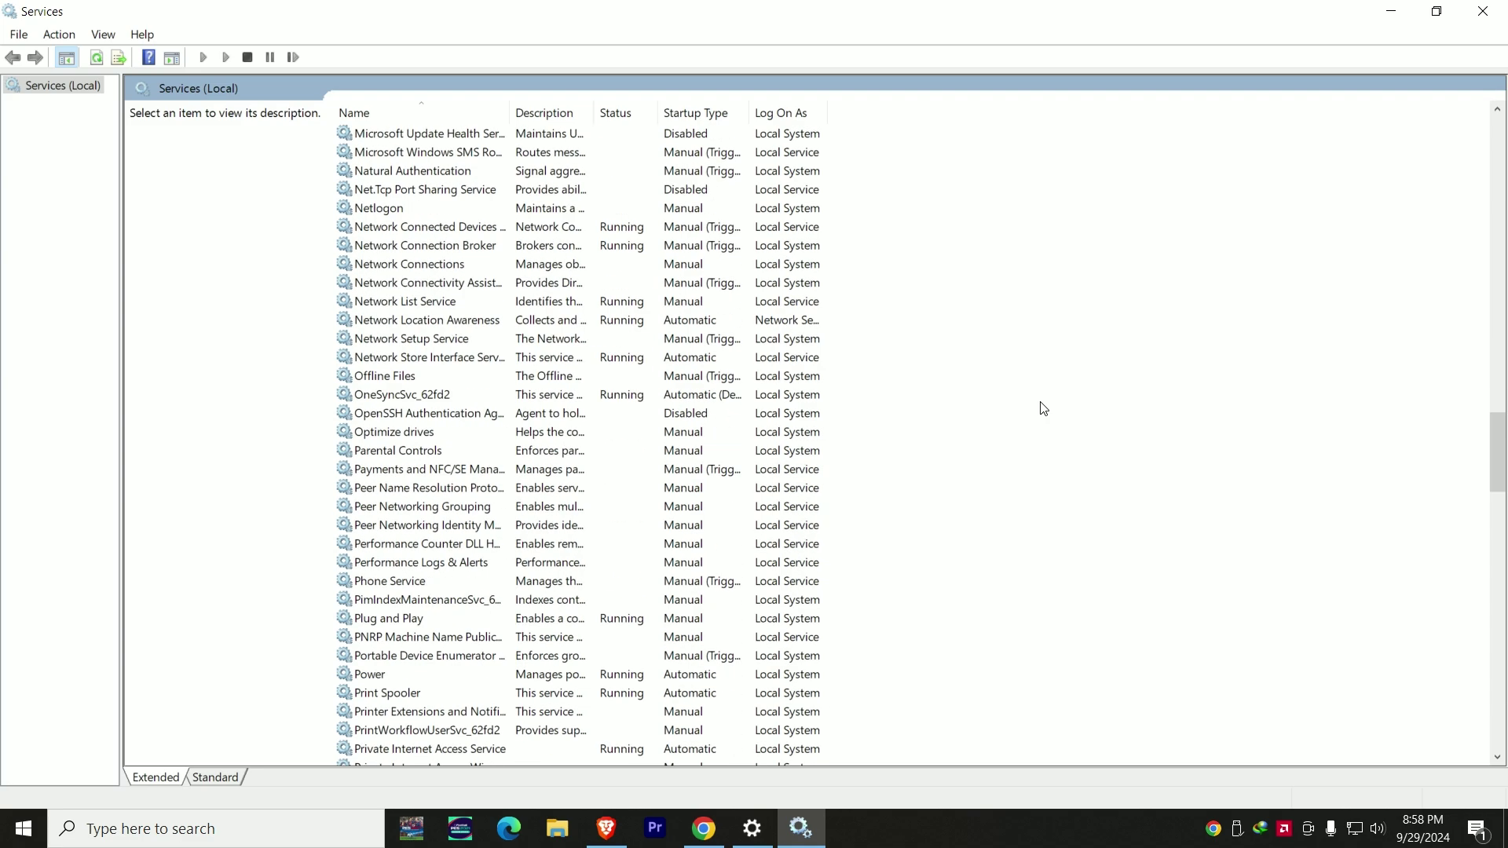
pyautogui.scroll(-7, 1036, 408)
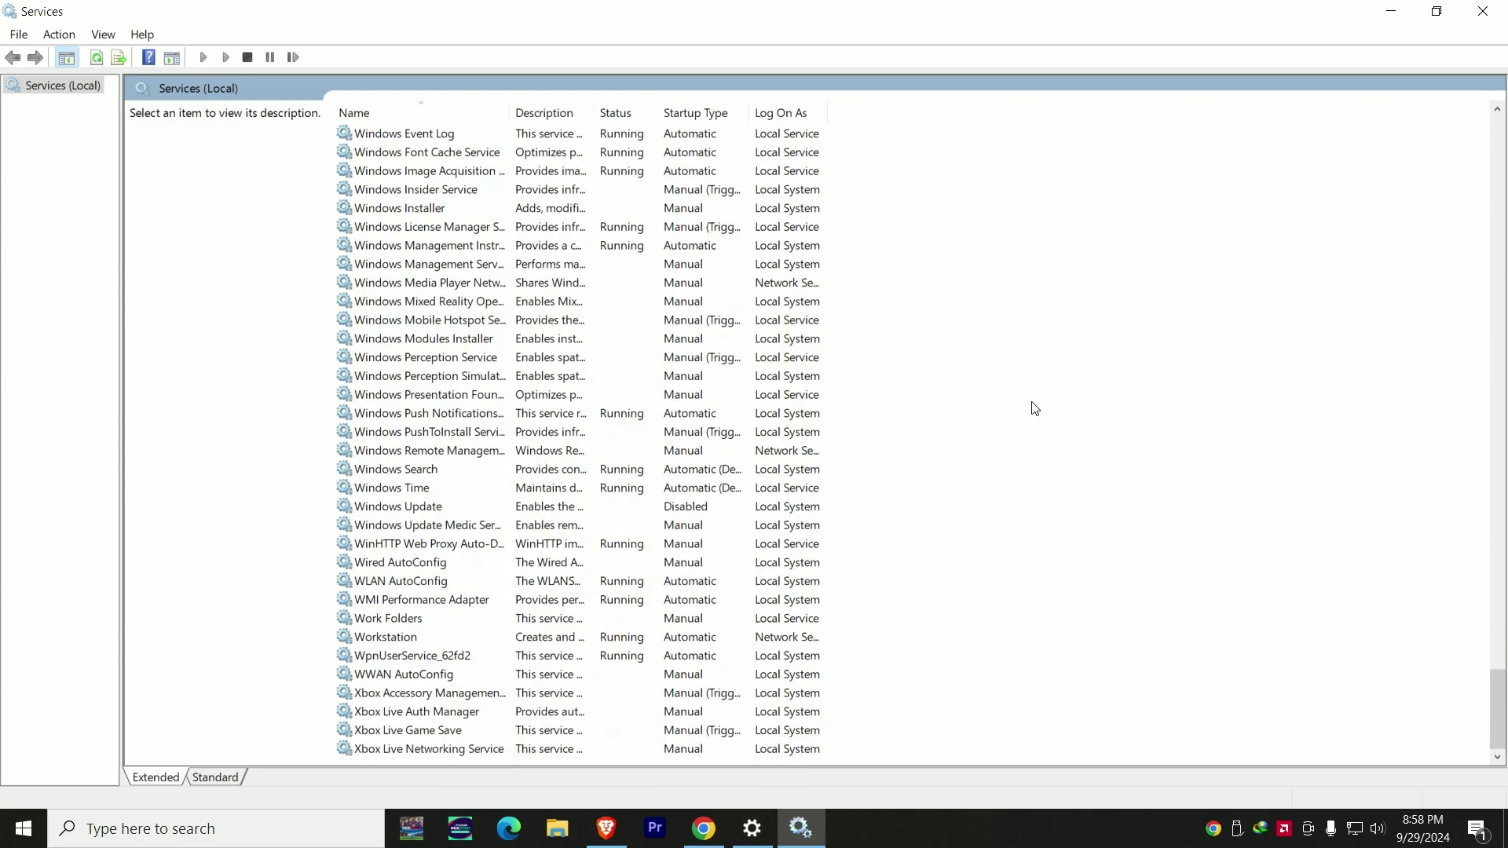
pyautogui.click(569, 507)
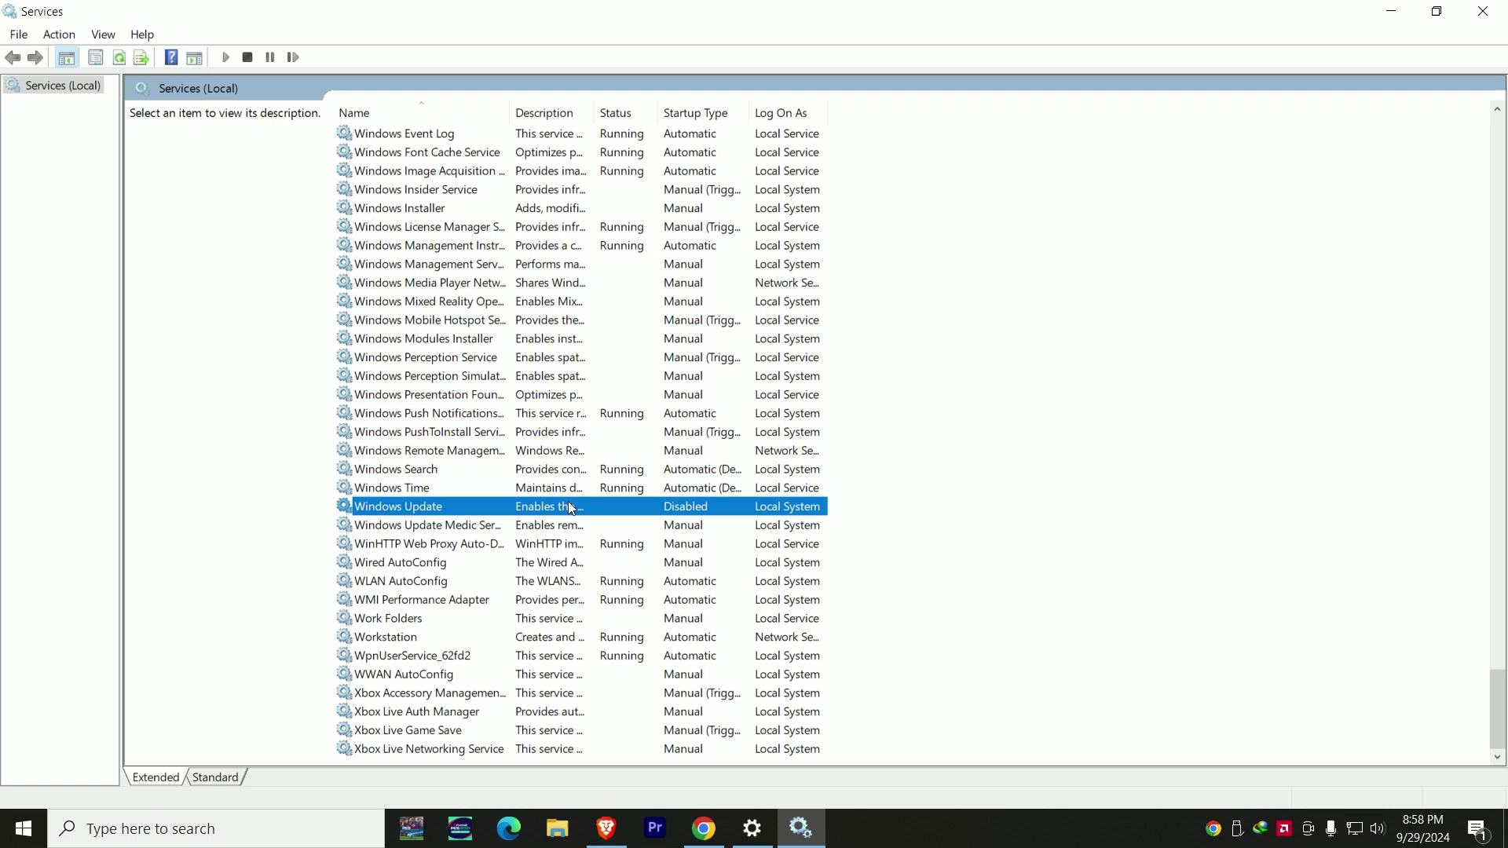
# Step: Set the Windows Update service's startup type to Disabled, apply, and close its properties
pyautogui.doubleClick(524, 509)
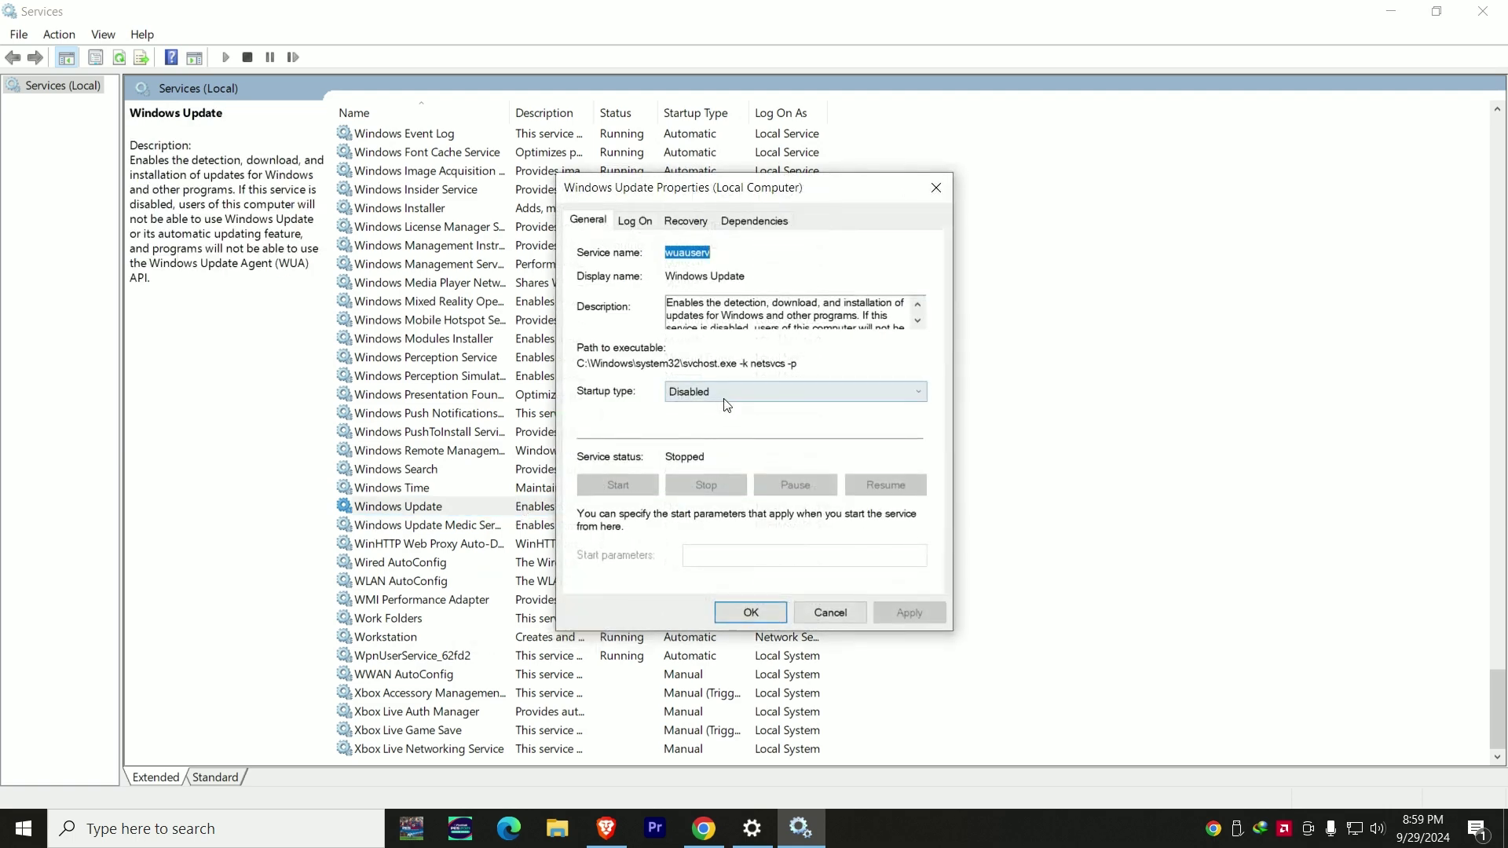
pyautogui.click(754, 394)
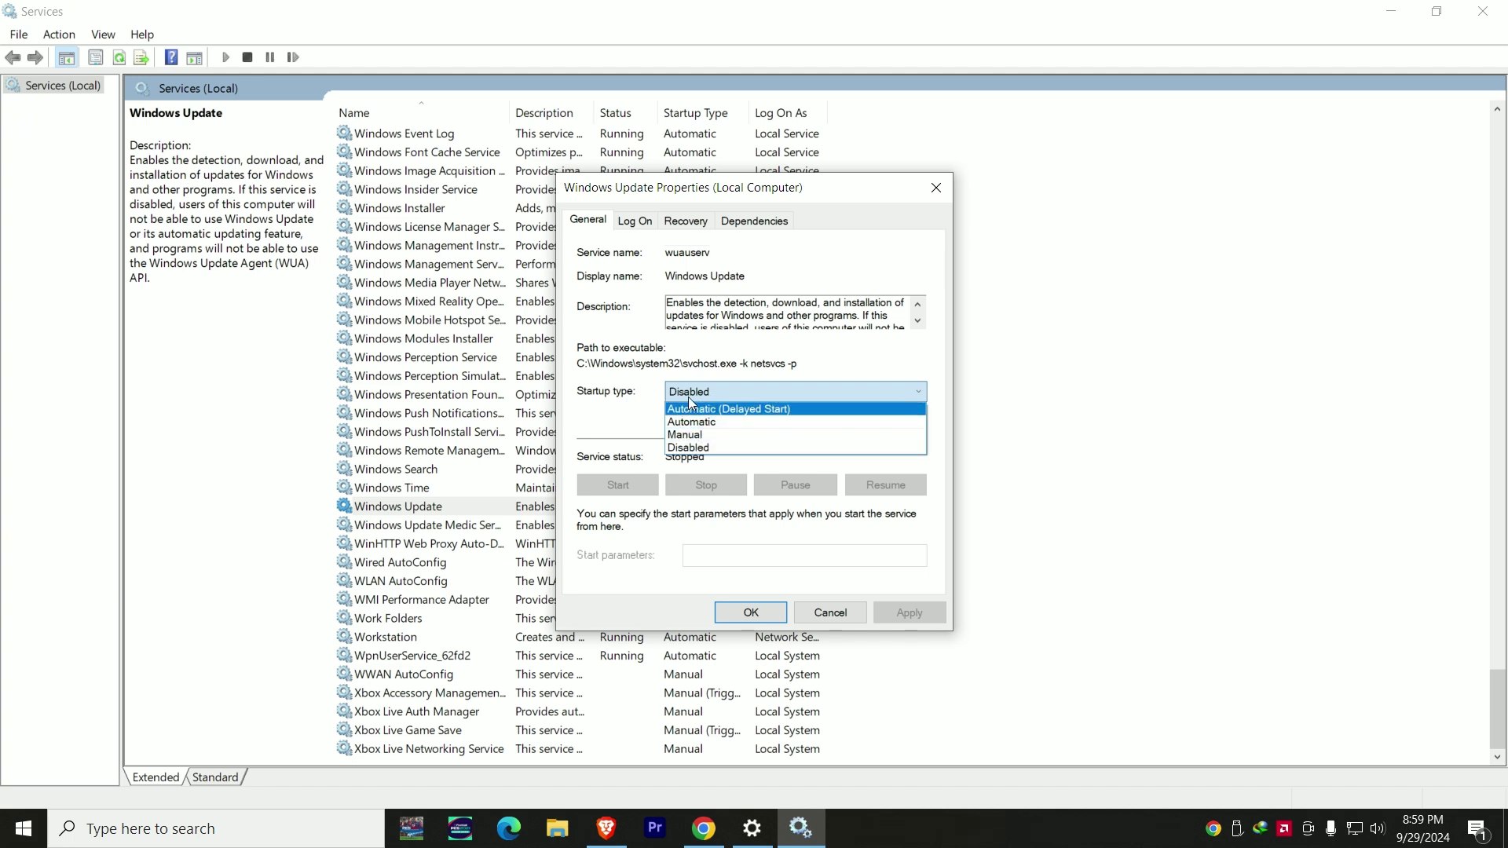
pyautogui.click(714, 448)
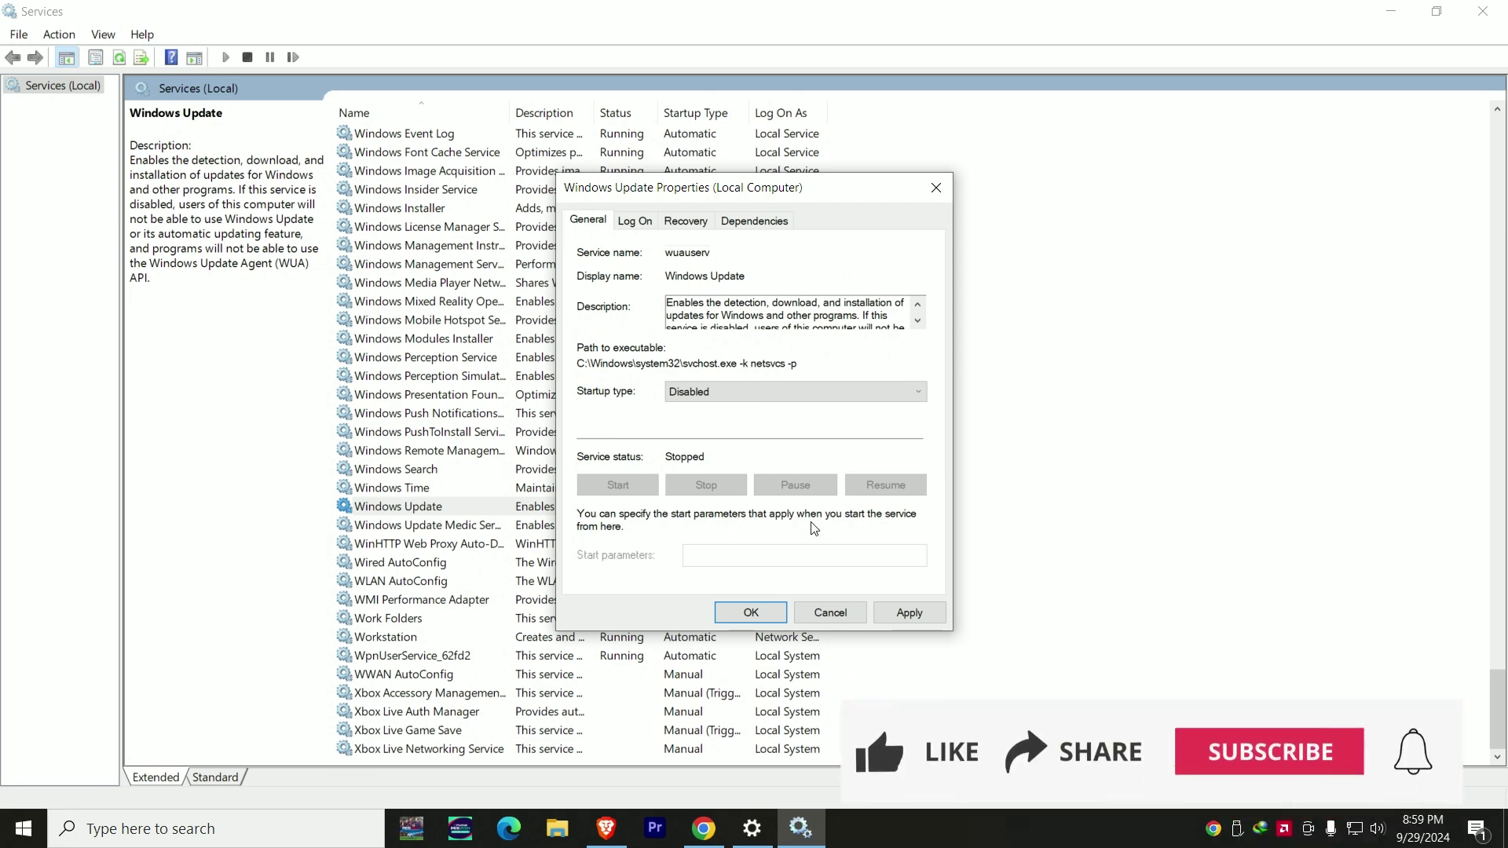
pyautogui.click(887, 616)
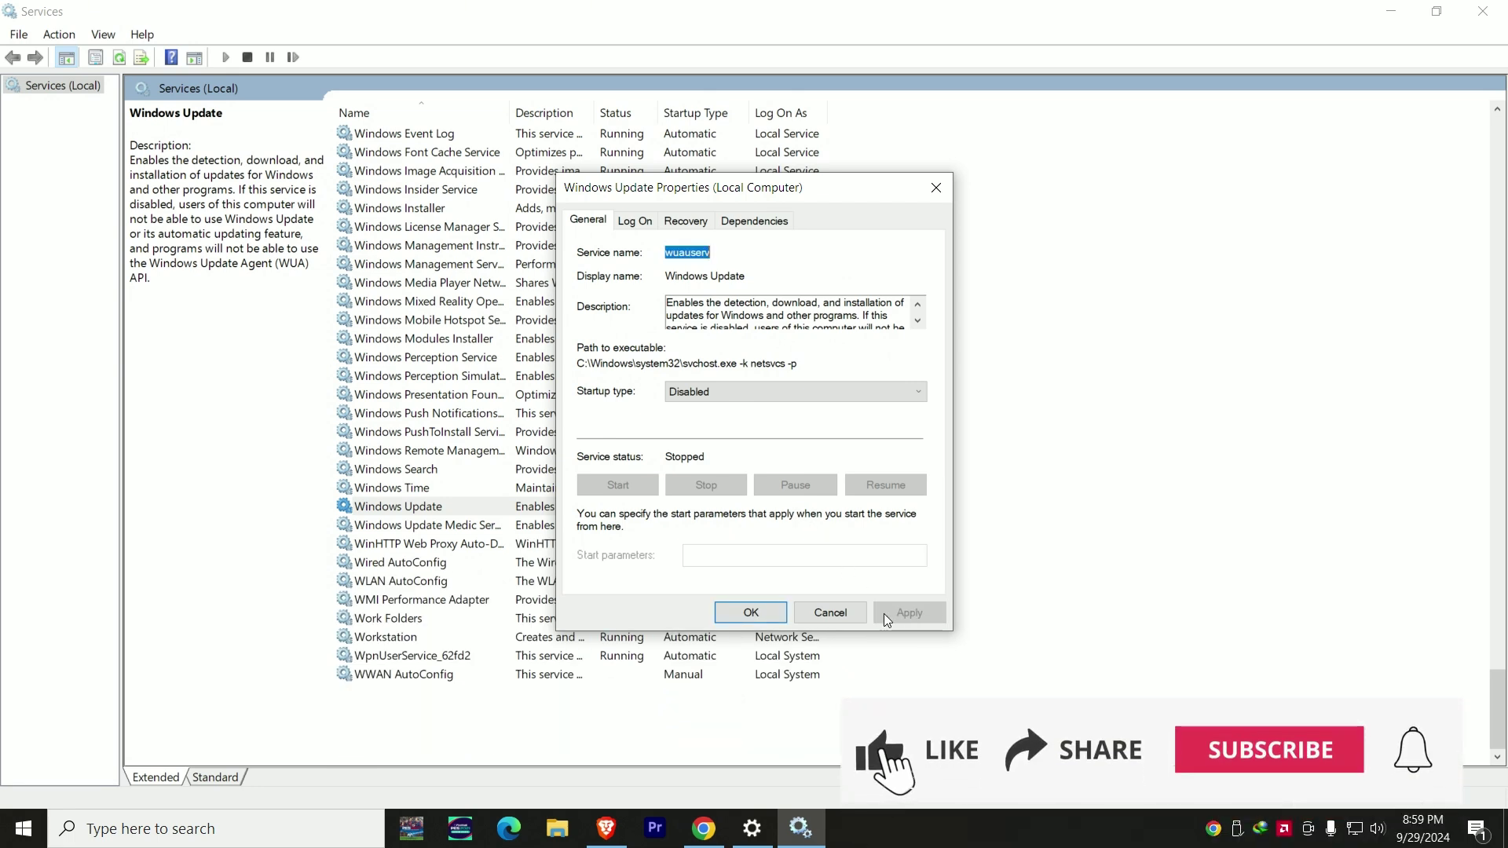
pyautogui.click(754, 617)
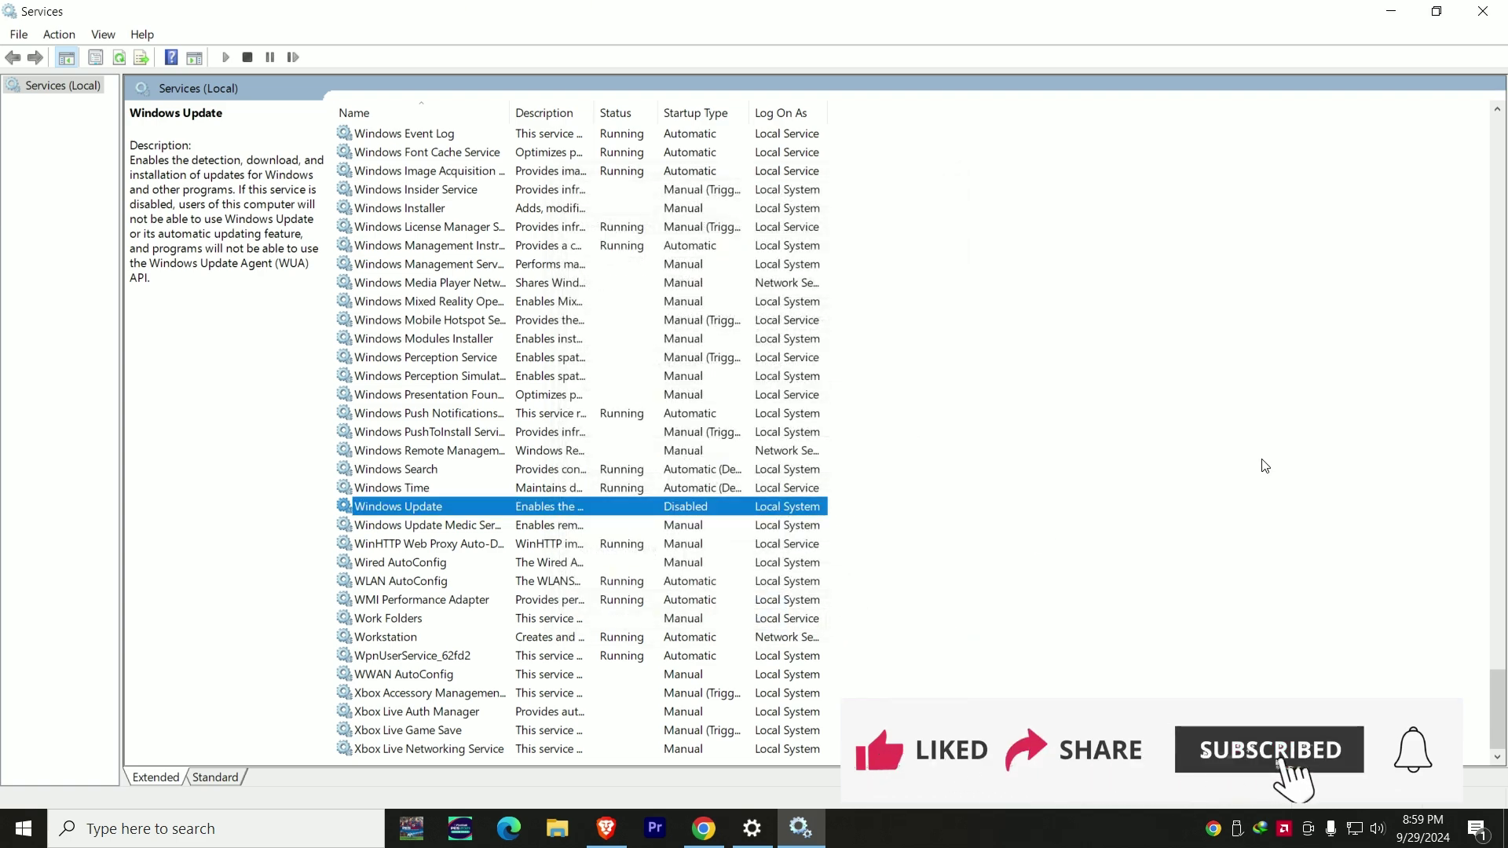
pyautogui.scroll(2, 1121, 508)
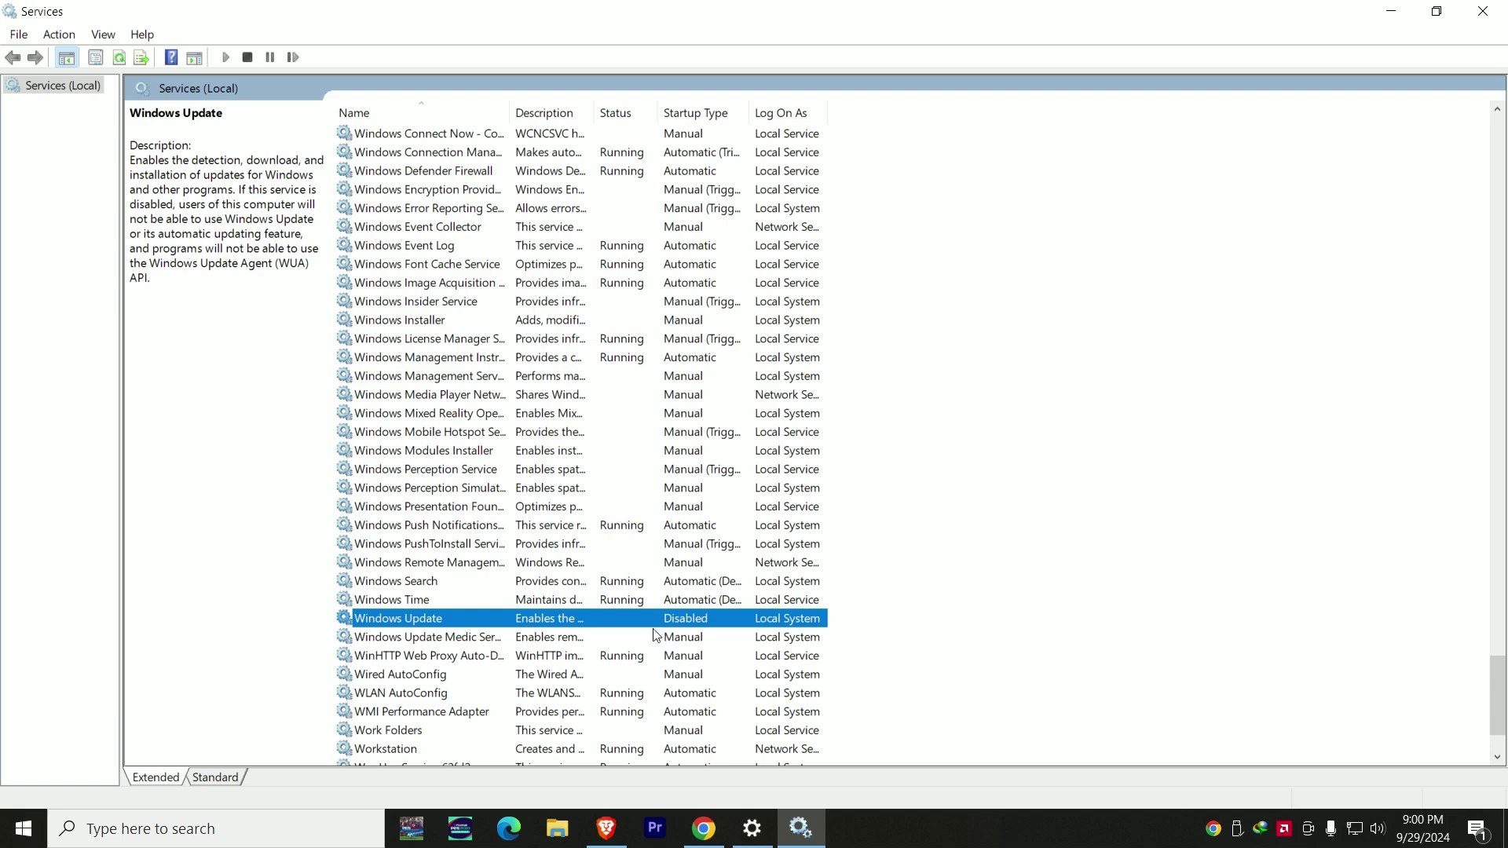
pyautogui.doubleClick(568, 621)
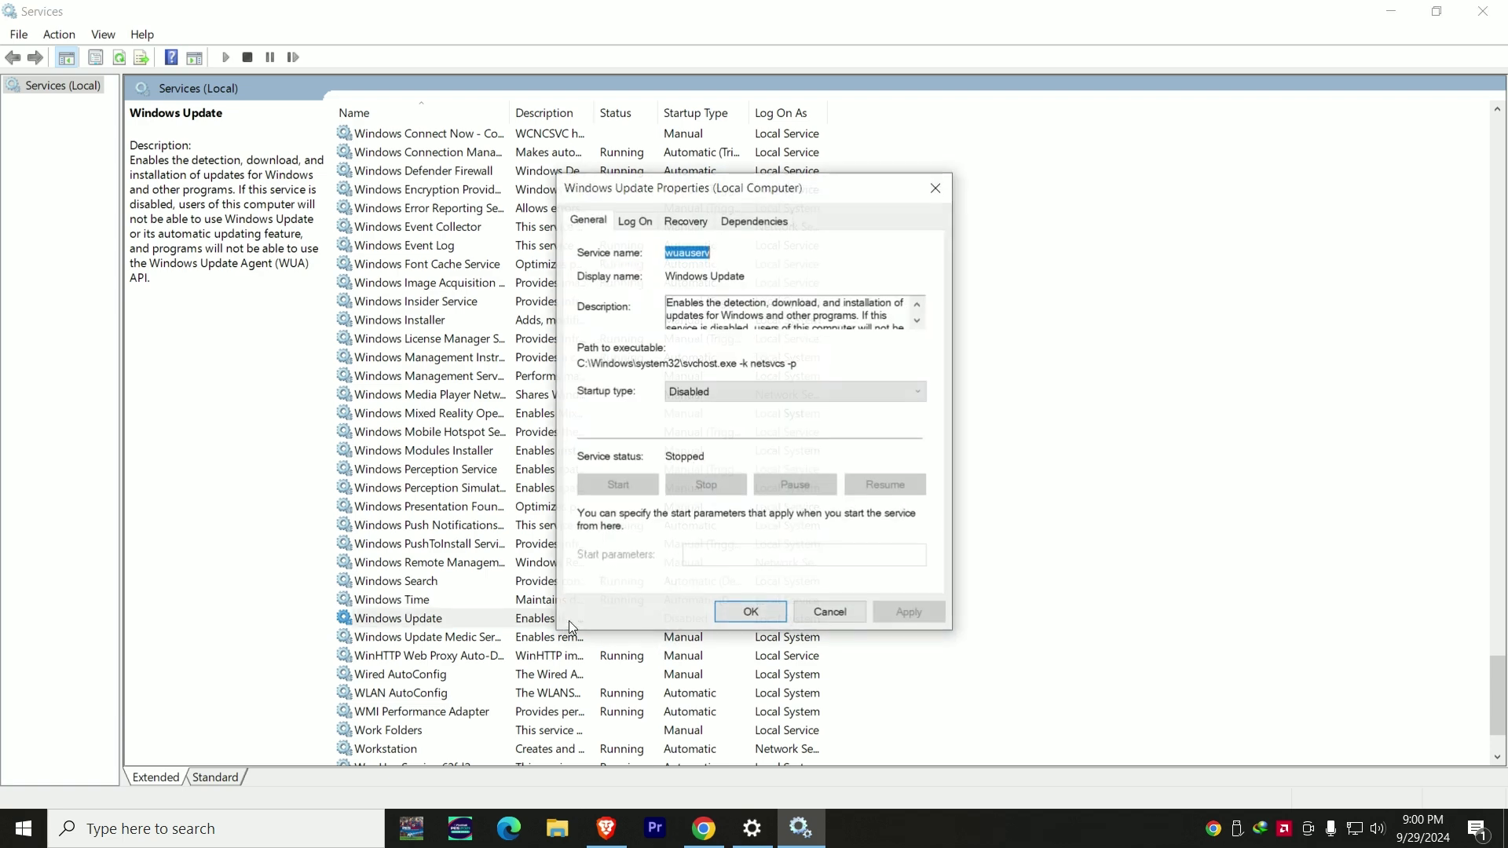
pyautogui.click(717, 392)
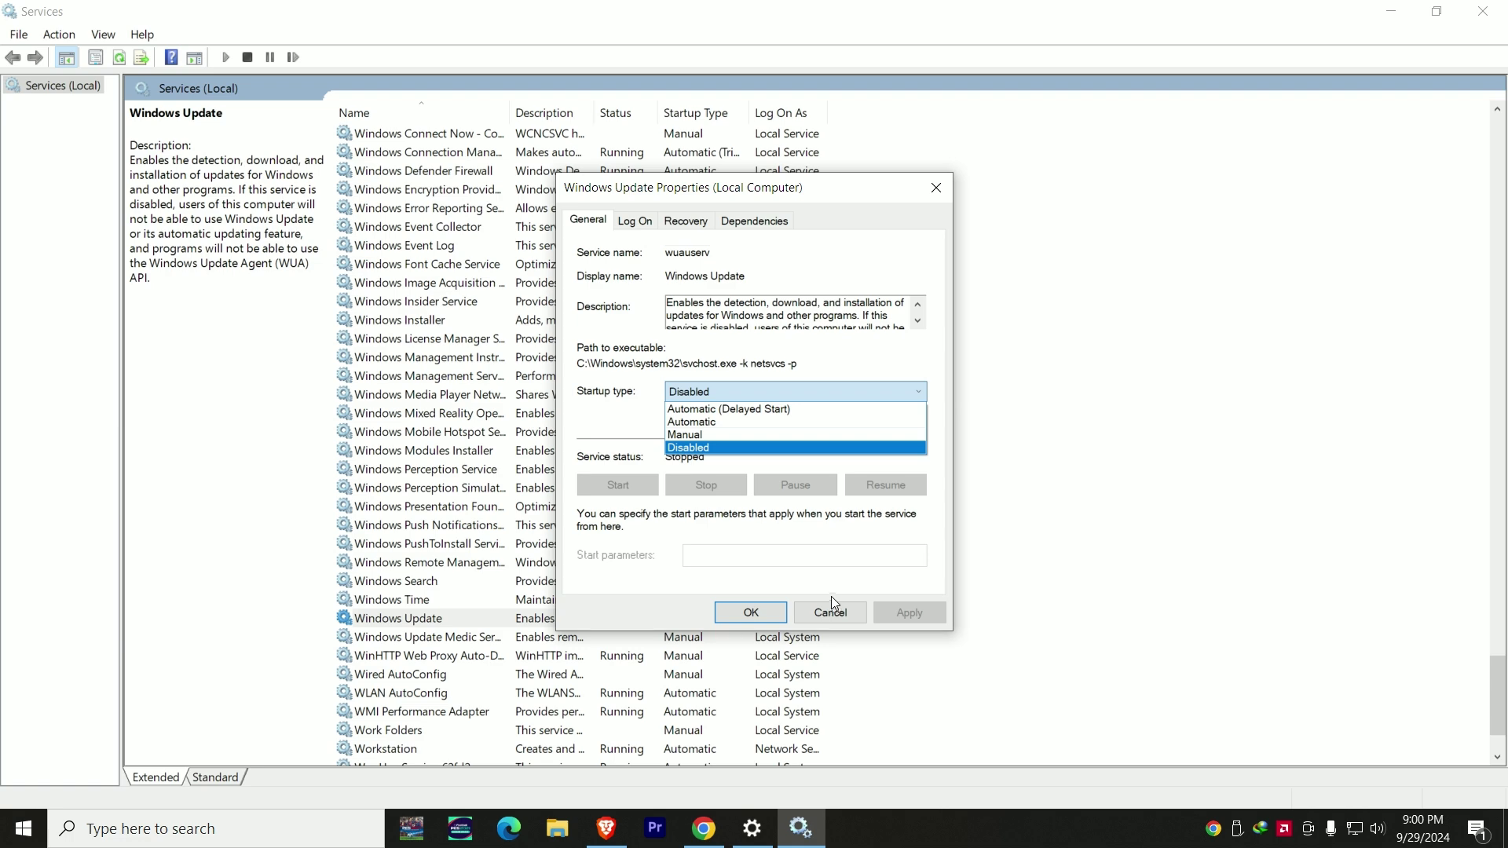
pyautogui.click(774, 613)
pyautogui.click(773, 611)
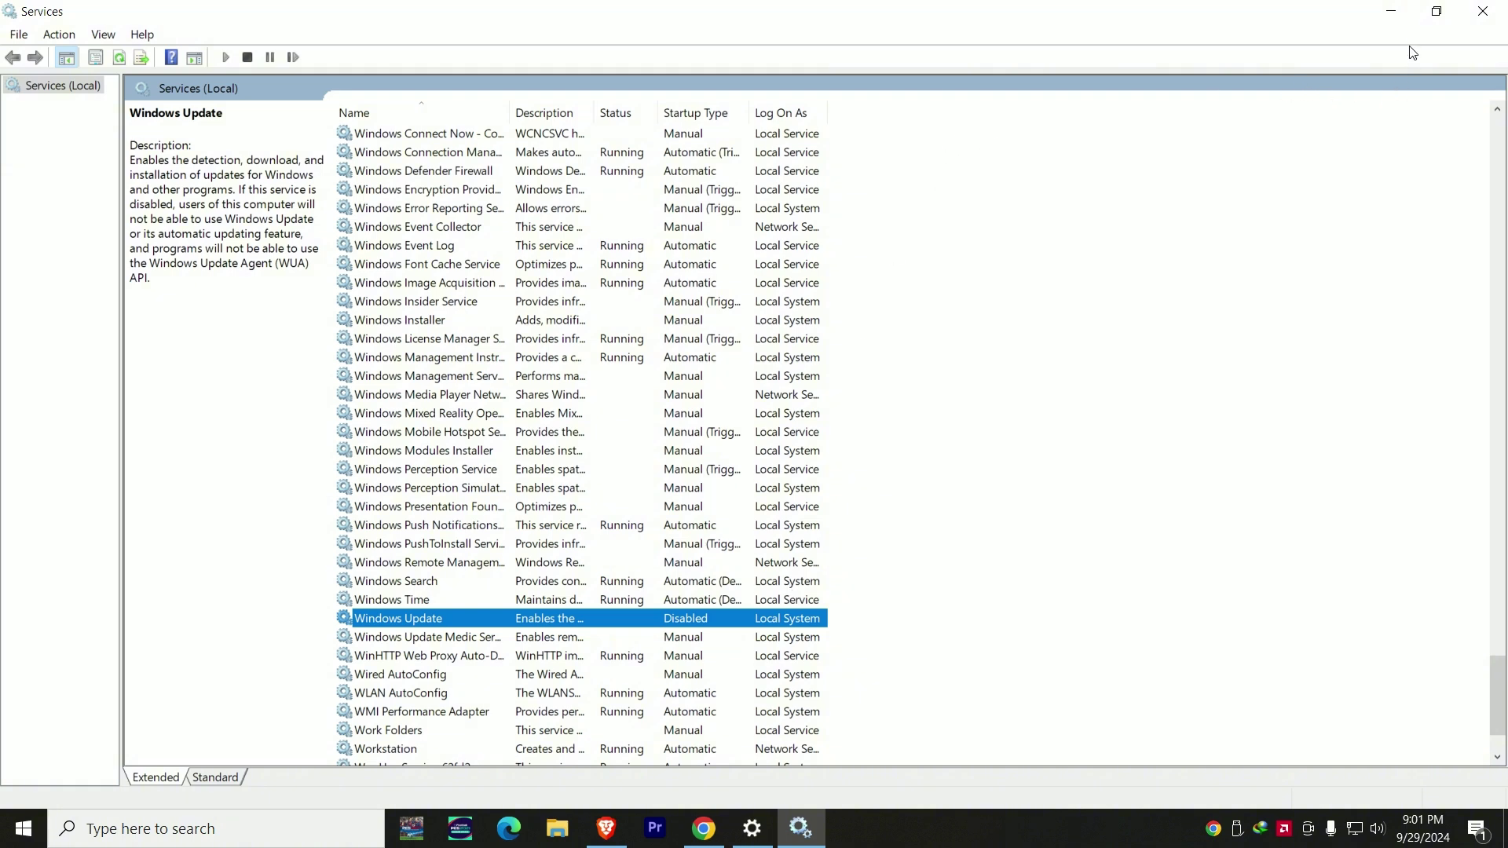
# Step: Minimize the Services console to return to the desktop
pyautogui.click(1405, 14)
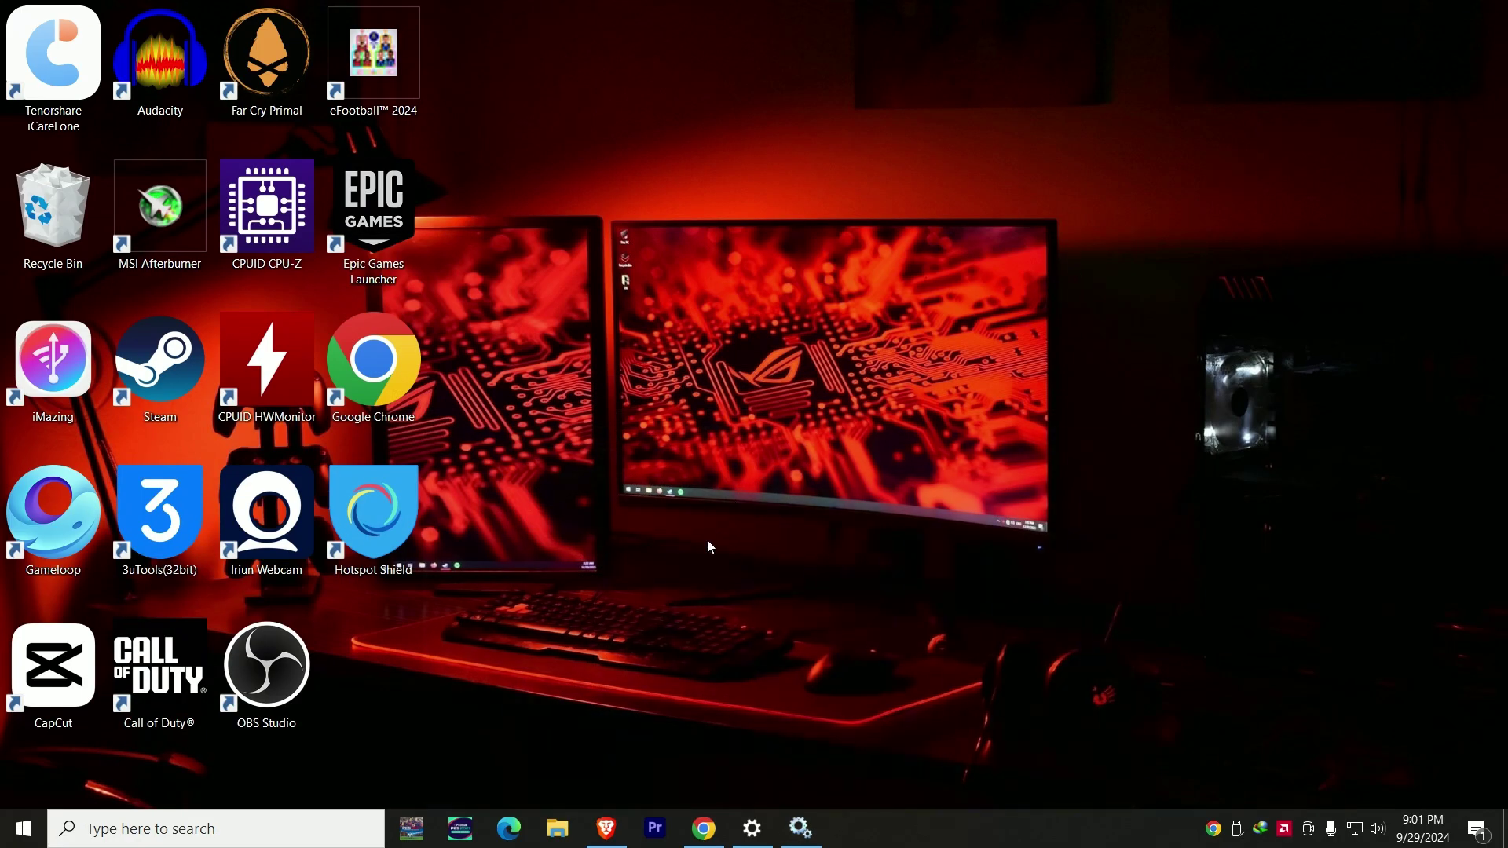